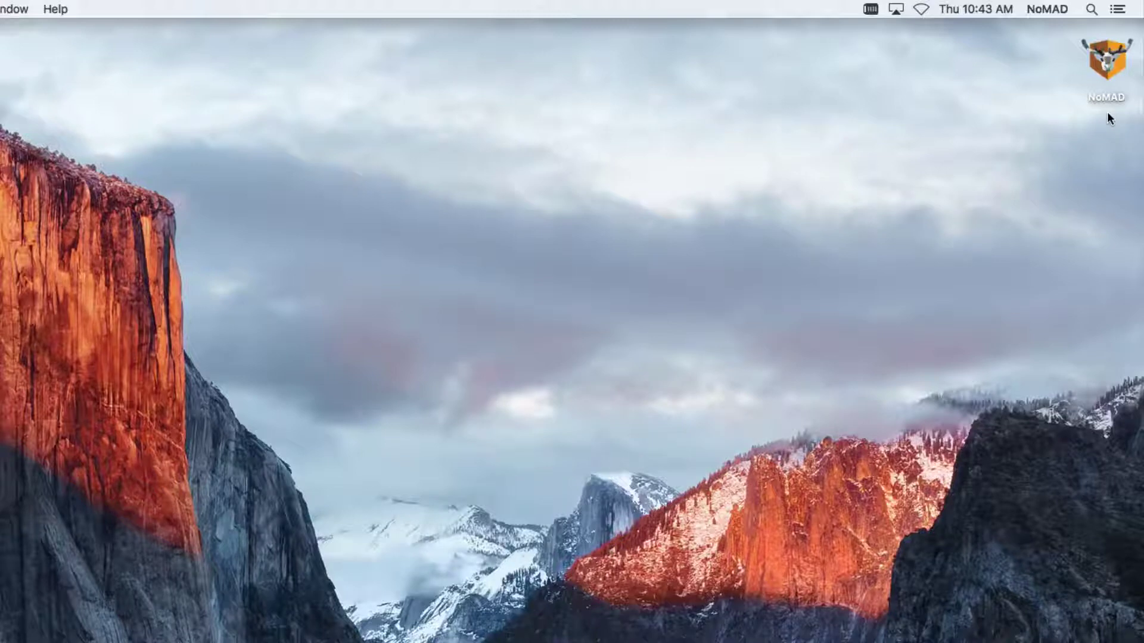
Launch NoMAD, enter eng.nomad.test as the AD Domain, and close Preferences.
{"action": "double_click", "coordinate": [1109, 50]}
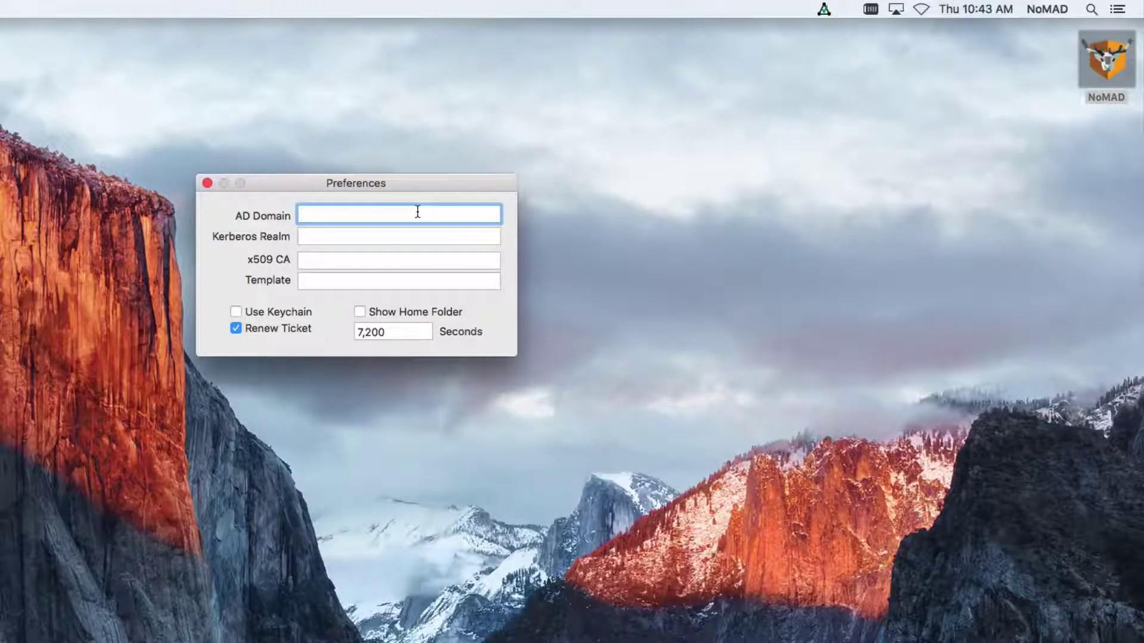
{"action": "type", "text": "eng.nomad.test"}
{"action": "key", "text": "Tab"}
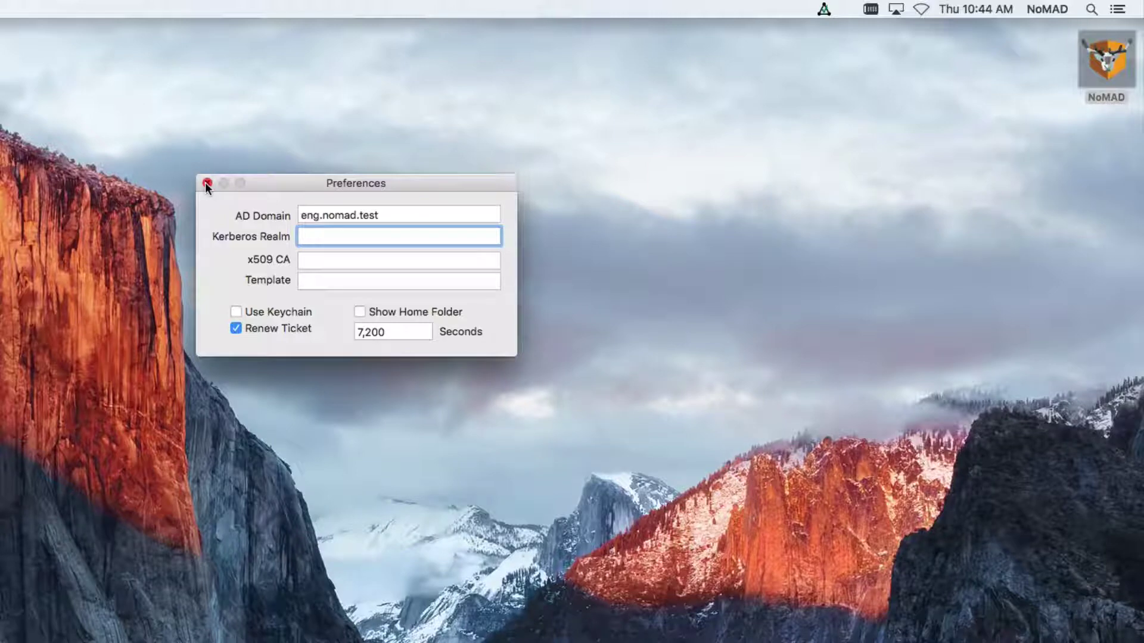
{"action": "left_click", "coordinate": [206, 183]}
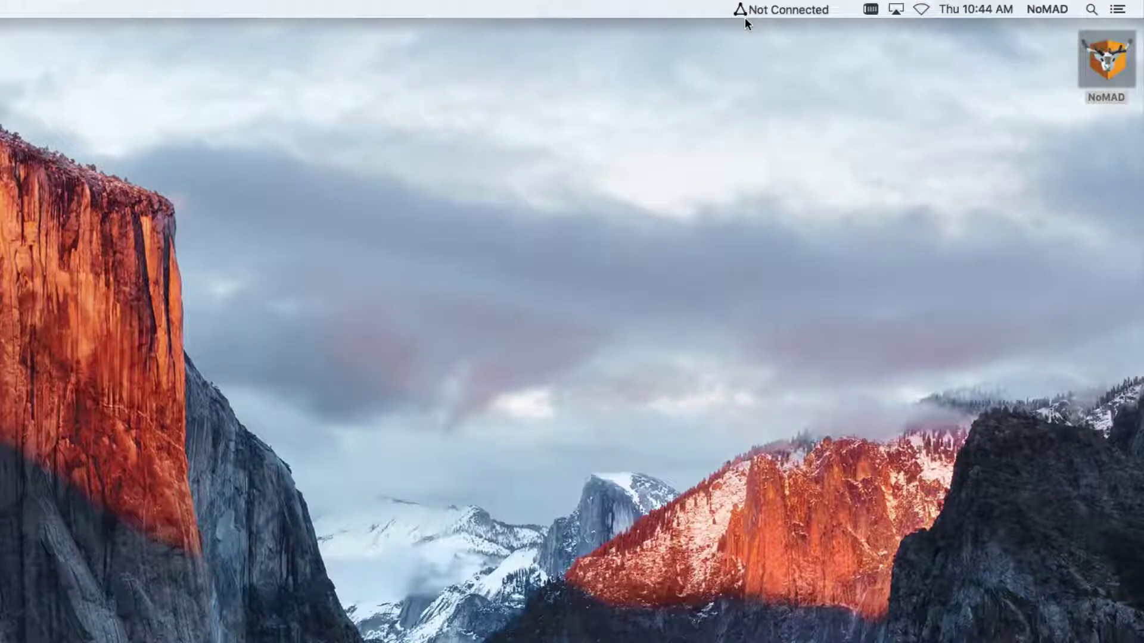
Connect to the NoMAD TEST VPN and bring up NoMAD's menu with sign-in available.
{"action": "left_click", "coordinate": [871, 9]}
{"action": "left_click", "coordinate": [876, 31]}
{"action": "left_click", "coordinate": [824, 9]}
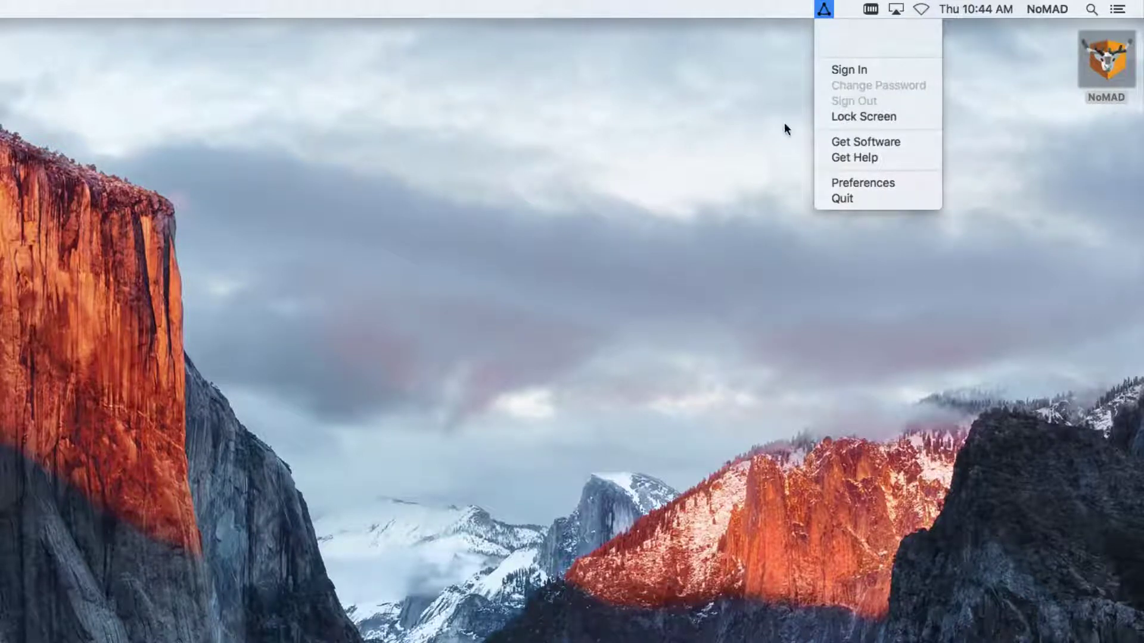
Sign in to the domain with the user's account name and password, triggering the expired-password notice.
{"action": "left_click", "coordinate": [842, 70]}
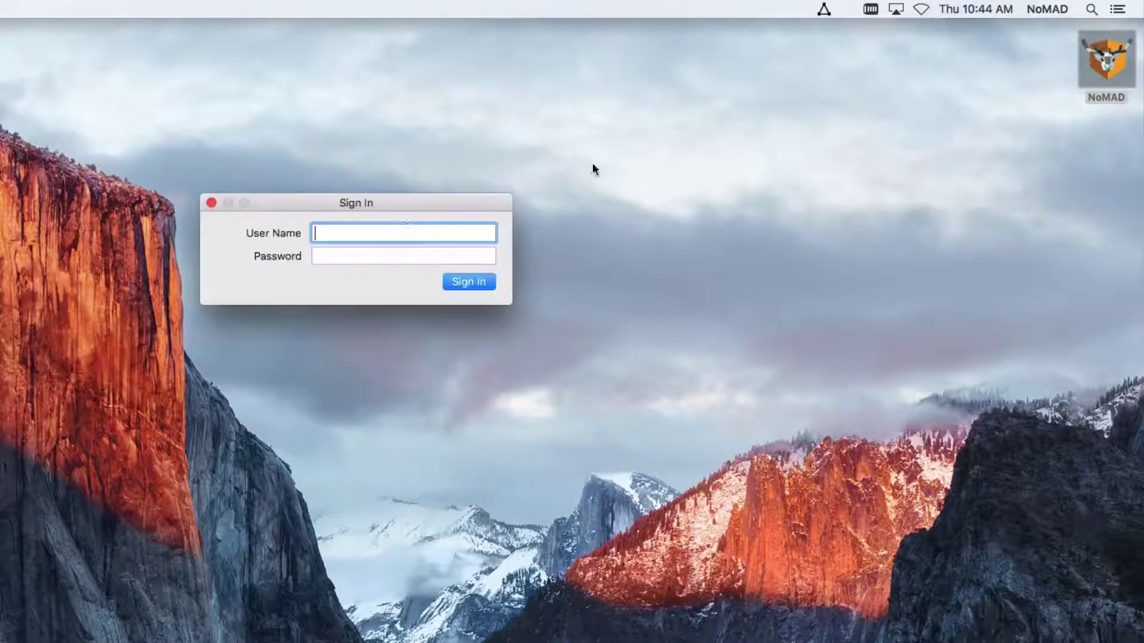
{"action": "type", "text": "aeng"}
{"action": "key", "text": "Tab"}
{"action": "type", "text": "•••••••"}
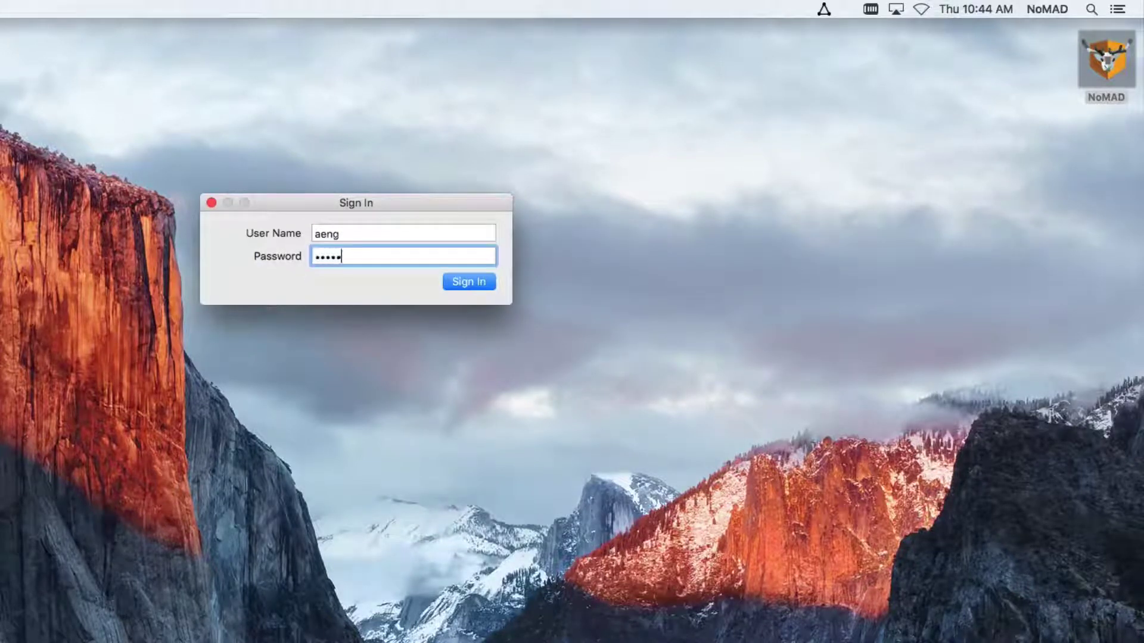
{"action": "key", "text": "Return"}
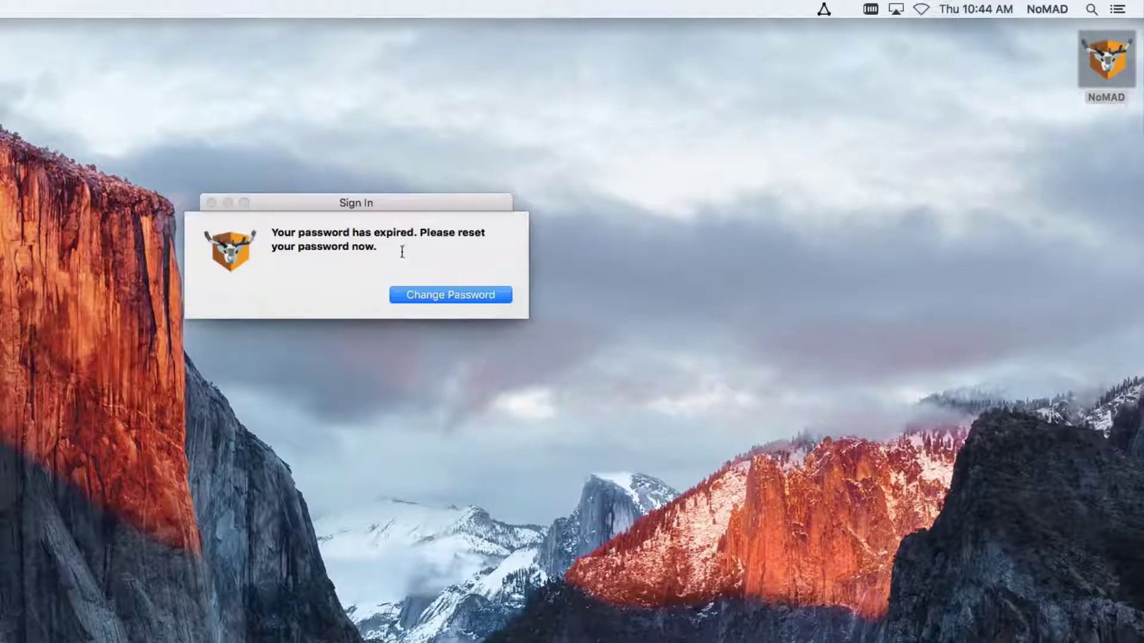
Reset the expired password by entering a new one twice, then acknowledge the success alert.
{"action": "left_click", "coordinate": [463, 296]}
{"action": "left_click", "coordinate": [390, 229]}
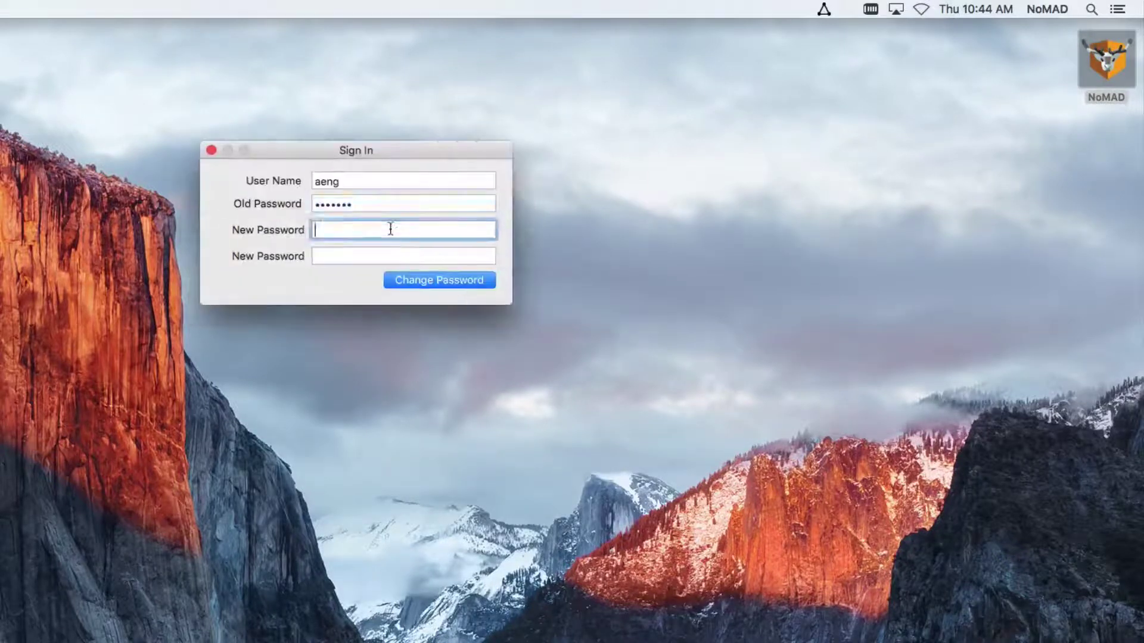
{"action": "type", "text": "••••••"}
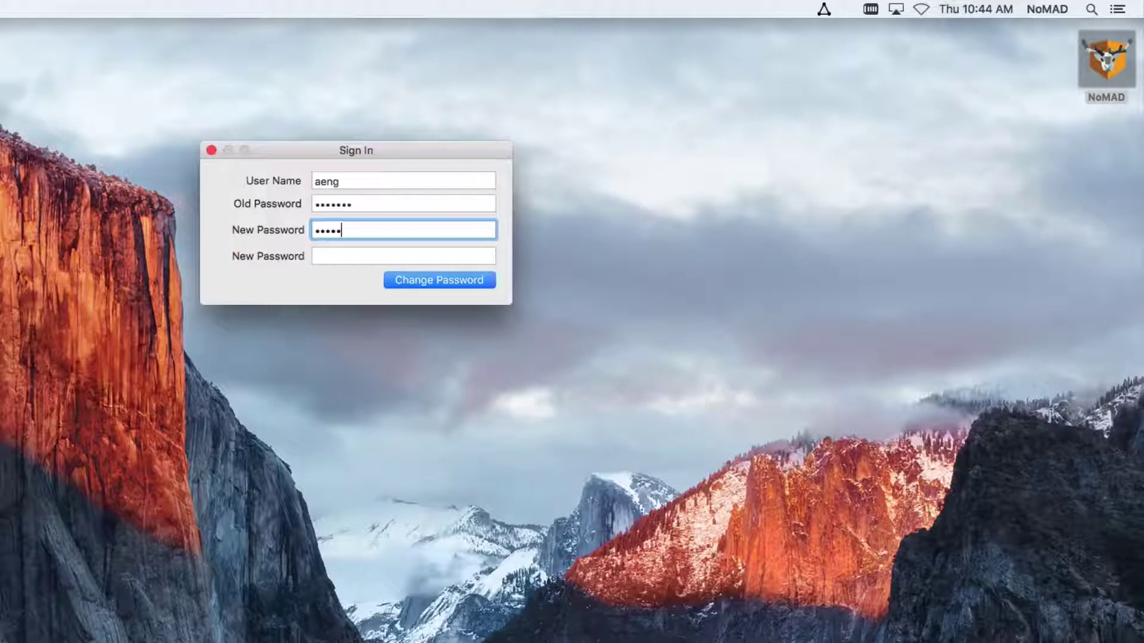
{"action": "type", "text": "•••"}
{"action": "key", "text": "Tab"}
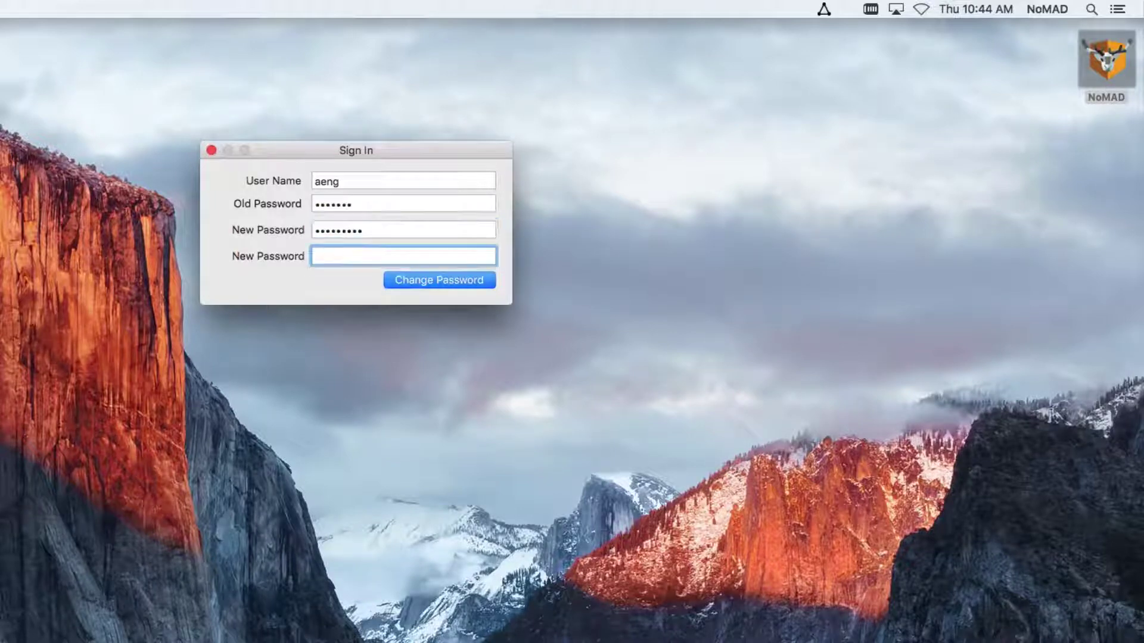
{"action": "type", "text": "•••••••••"}
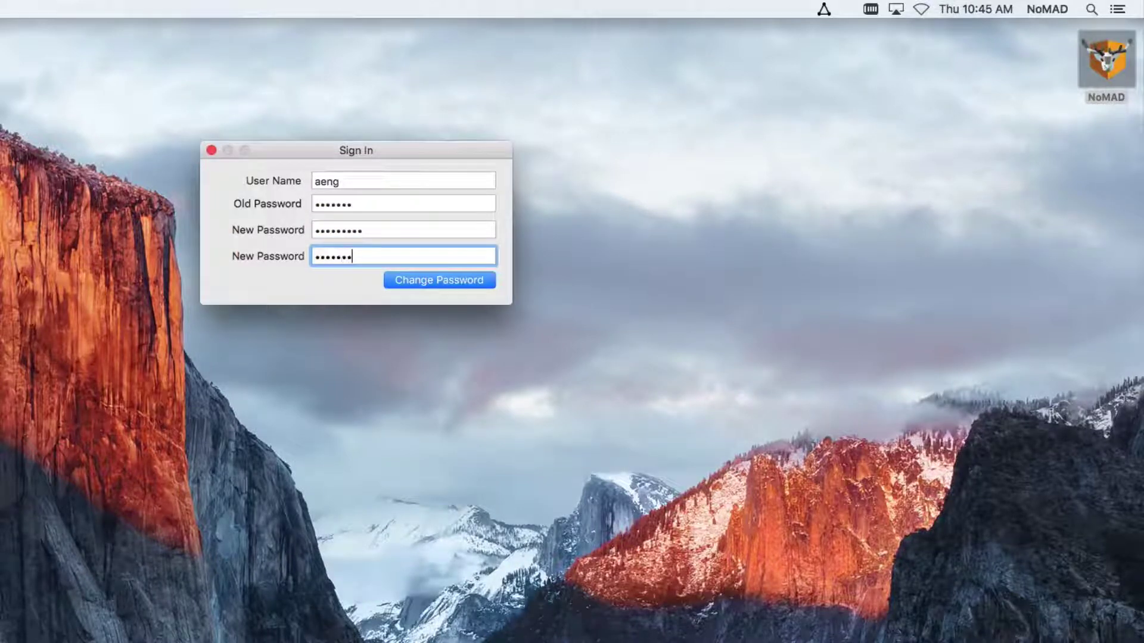
{"action": "key", "text": "Return"}
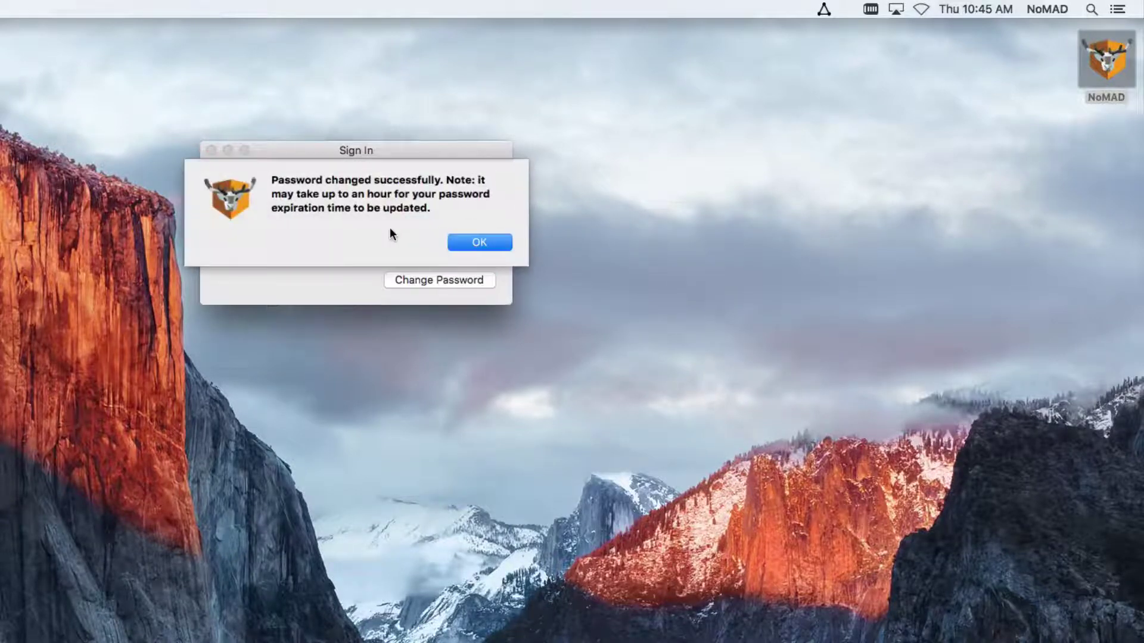
{"action": "left_click", "coordinate": [482, 242]}
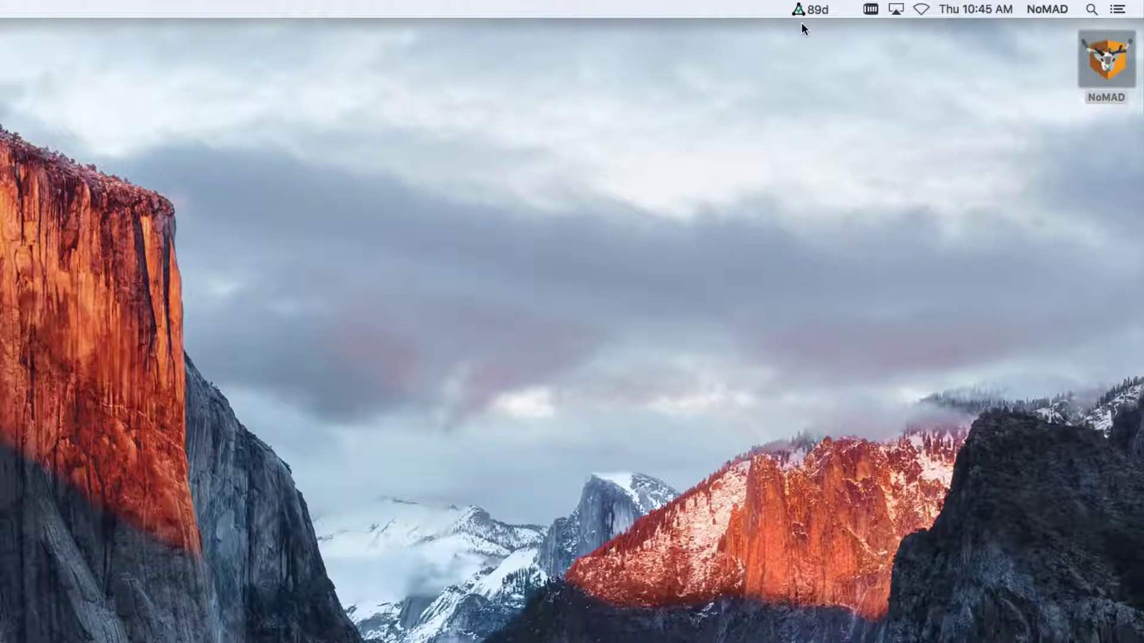
Check the account status showing password expiry in 89 days, then open the Get Software catalog.
{"action": "left_click", "coordinate": [806, 8]}
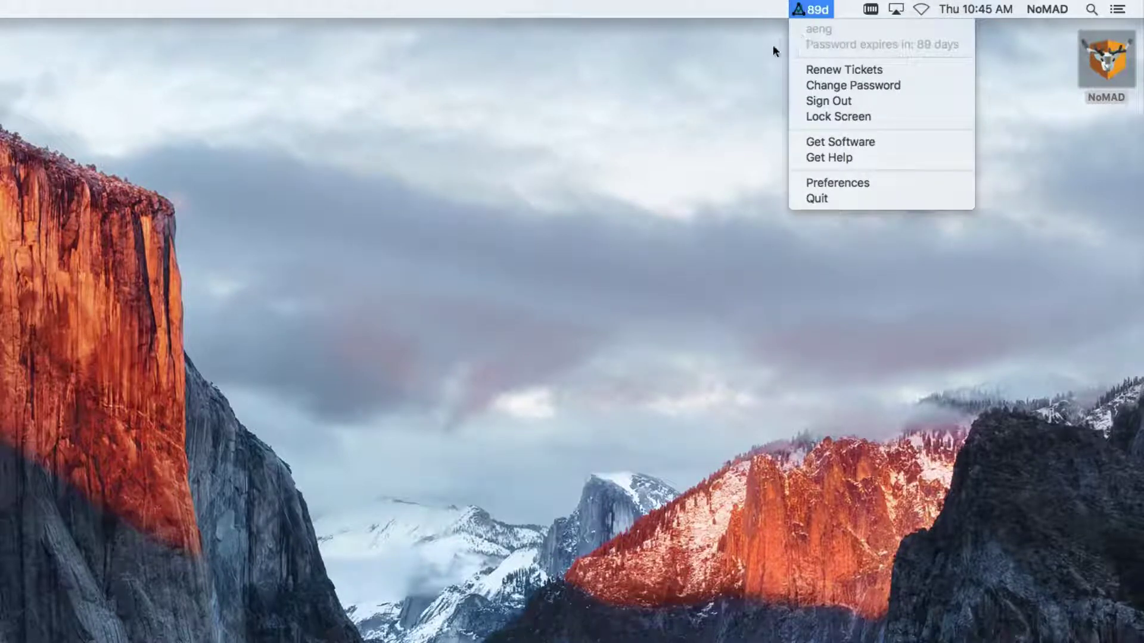
{"action": "left_click", "coordinate": [820, 12]}
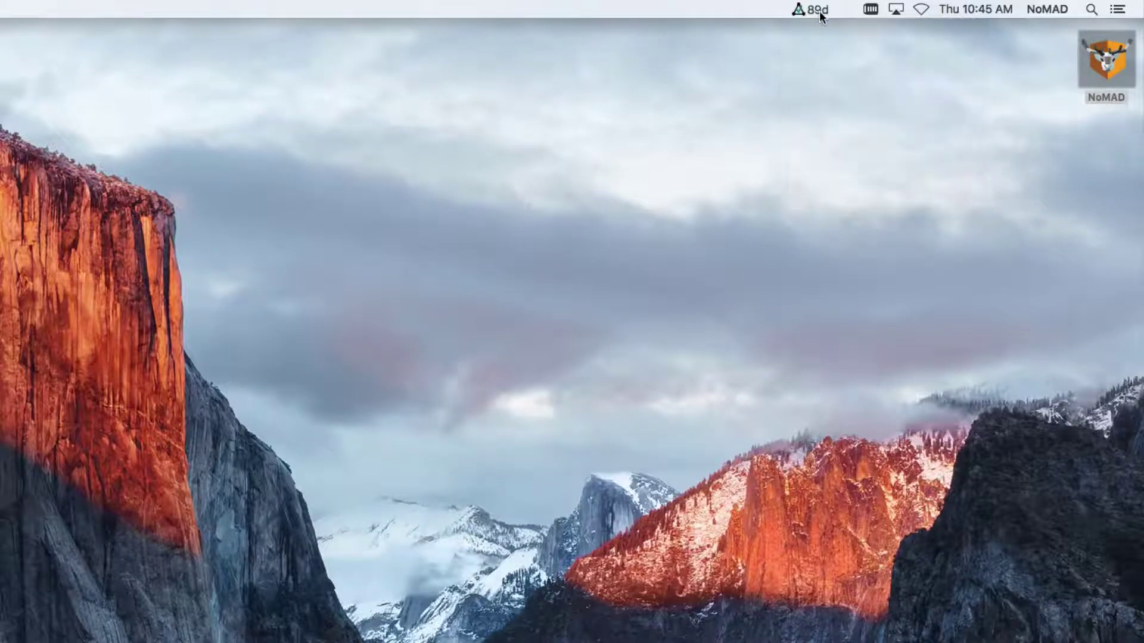
{"action": "mouse_move", "coordinate": [819, 13]}
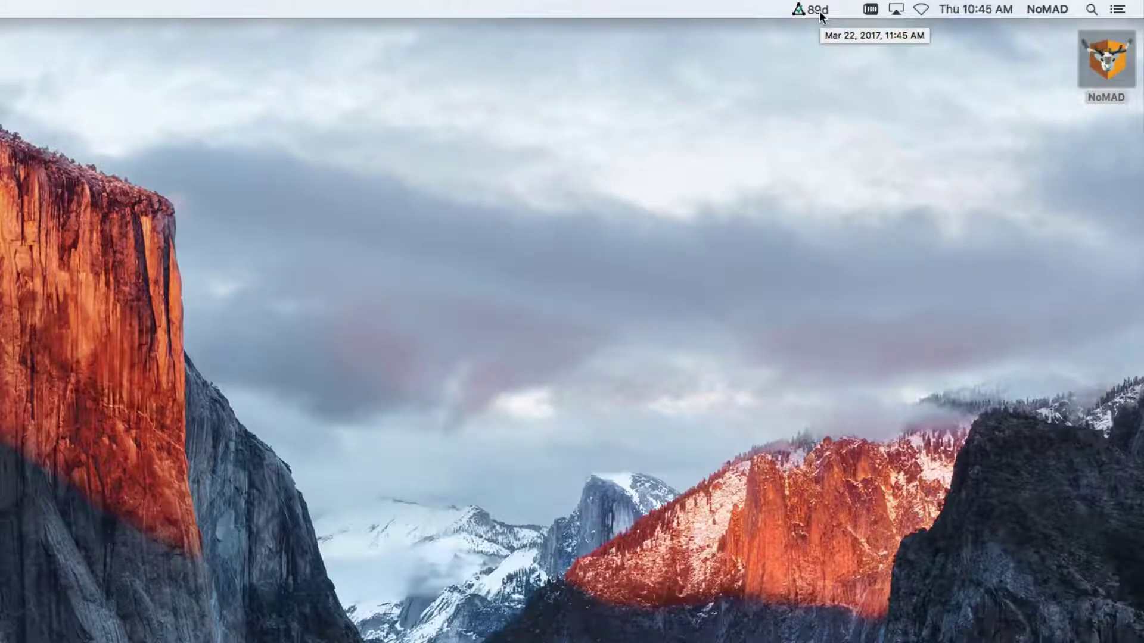
{"action": "left_click", "coordinate": [817, 10]}
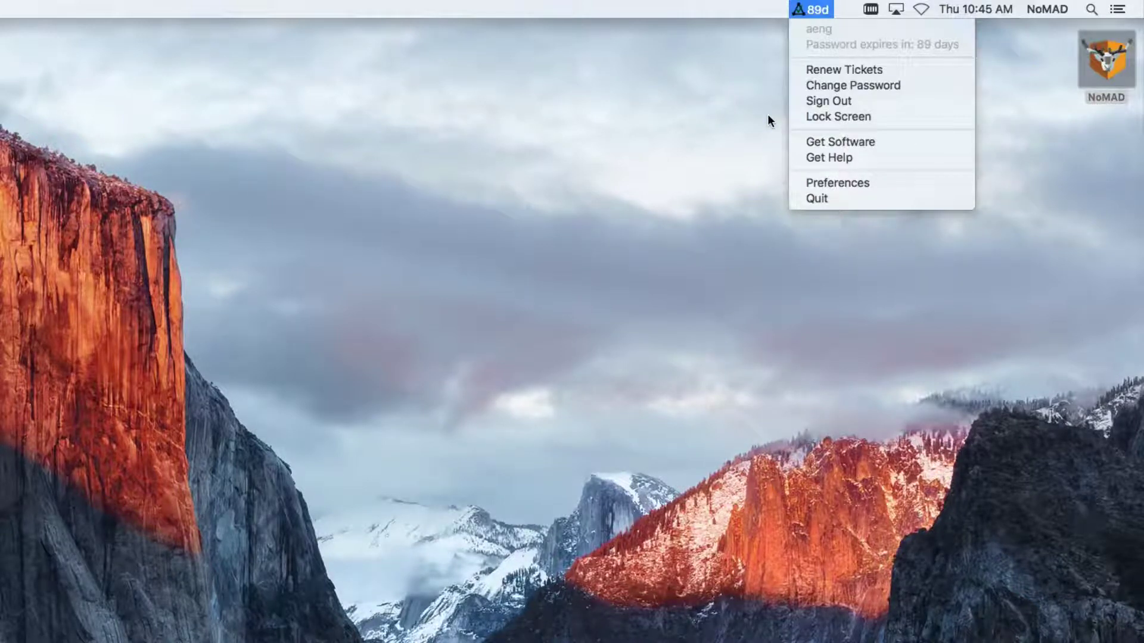
{"action": "left_click", "coordinate": [890, 143]}
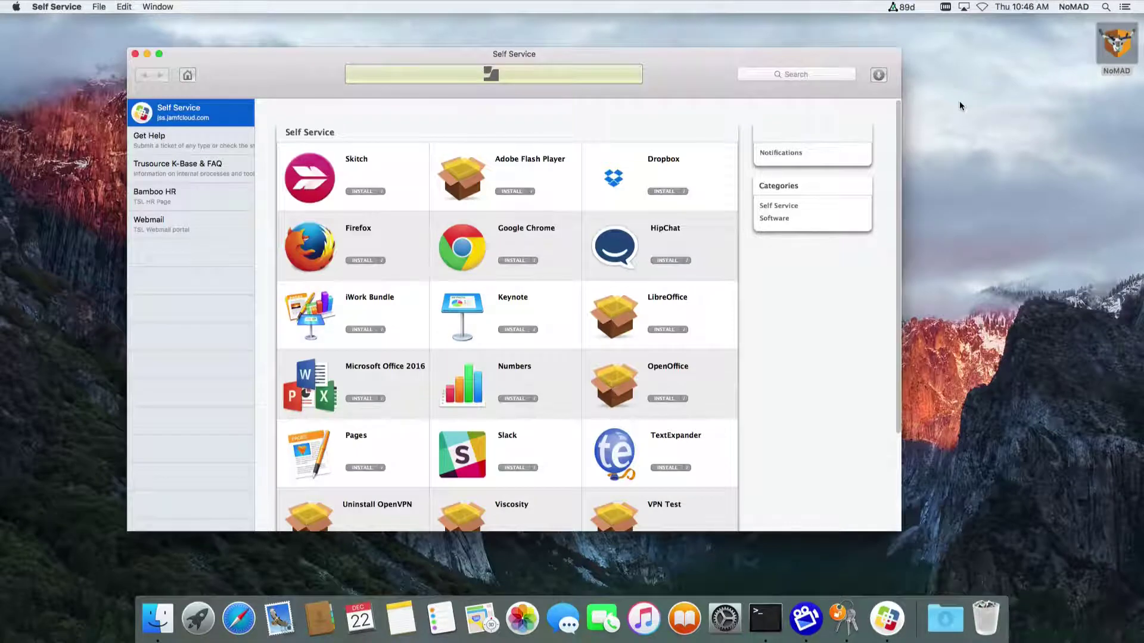
{"action": "key", "text": "super+q"}
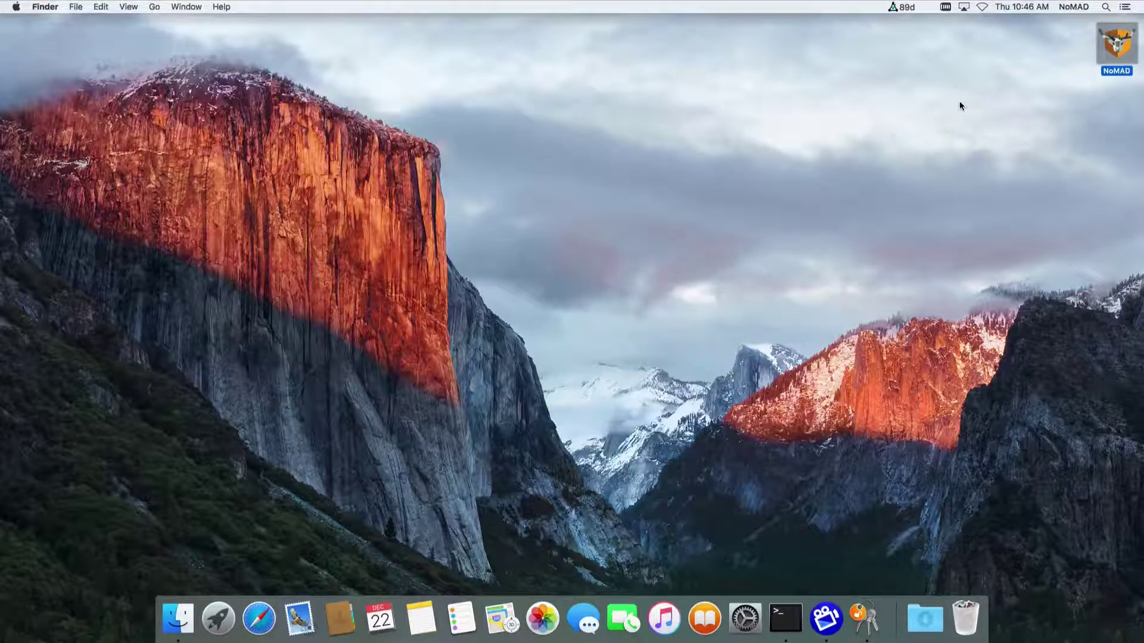
Request help through a Bomgar remote support session from NoMAD's menu.
{"action": "left_click", "coordinate": [900, 6]}
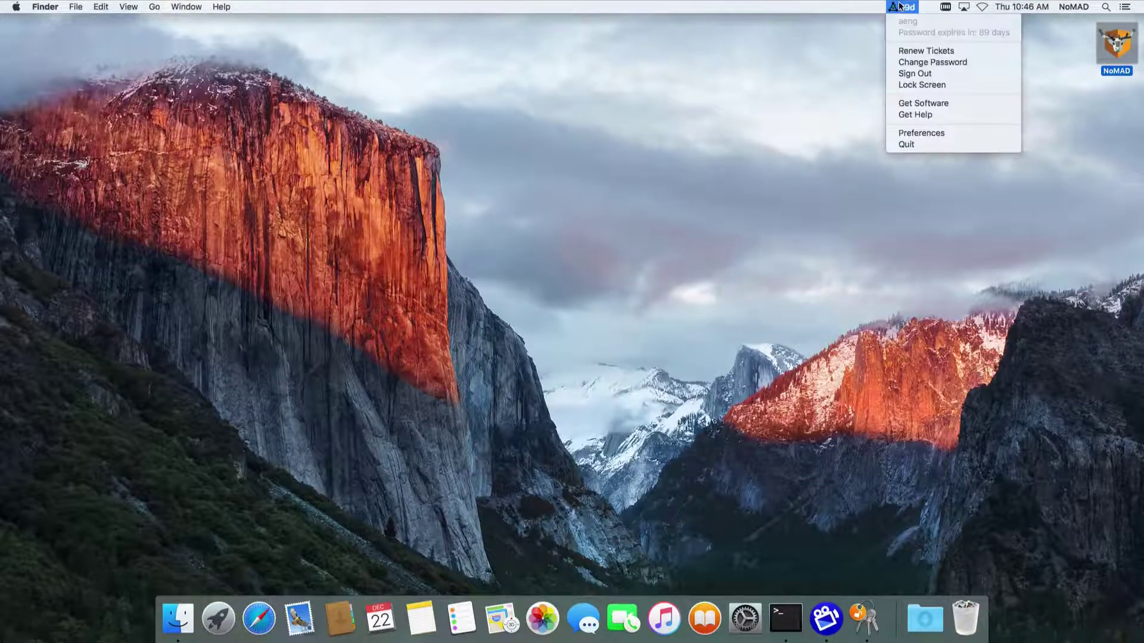
{"action": "left_click", "coordinate": [940, 115]}
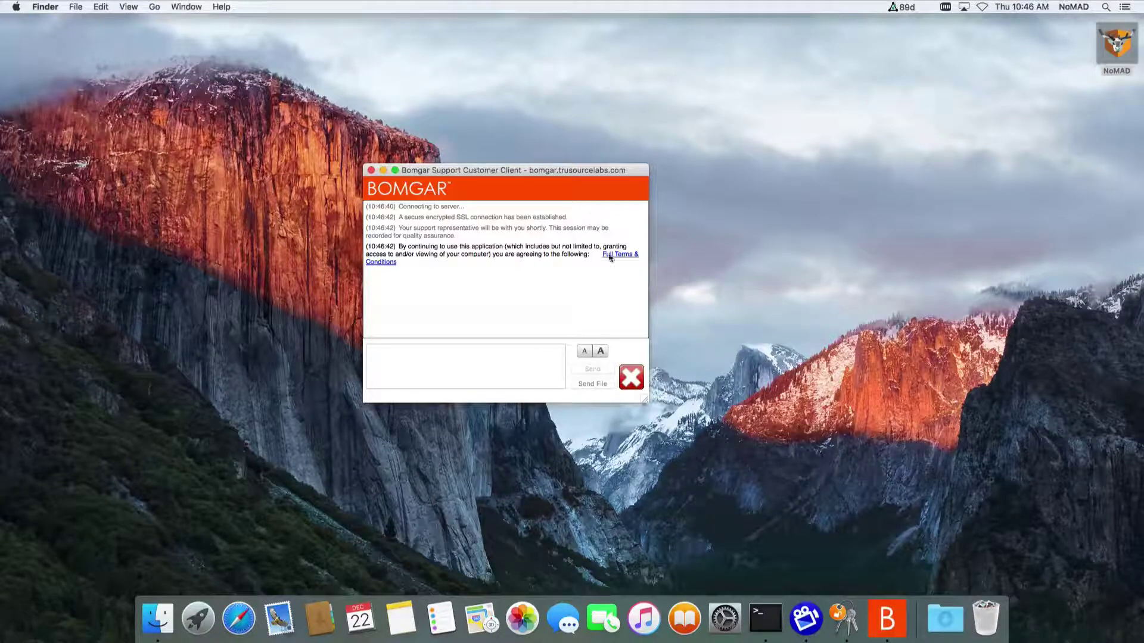
{"action": "left_click", "coordinate": [484, 356]}
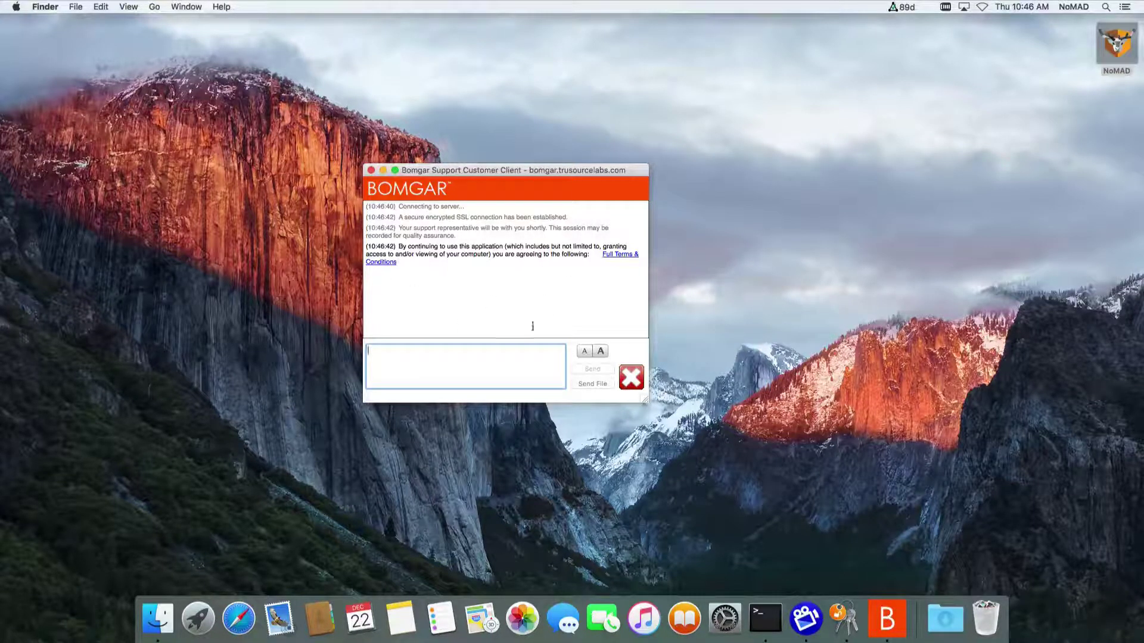
End the support session and close the Bomgar client and leftover Safari survey window.
{"action": "left_click", "coordinate": [630, 376]}
{"action": "left_click", "coordinate": [657, 222]}
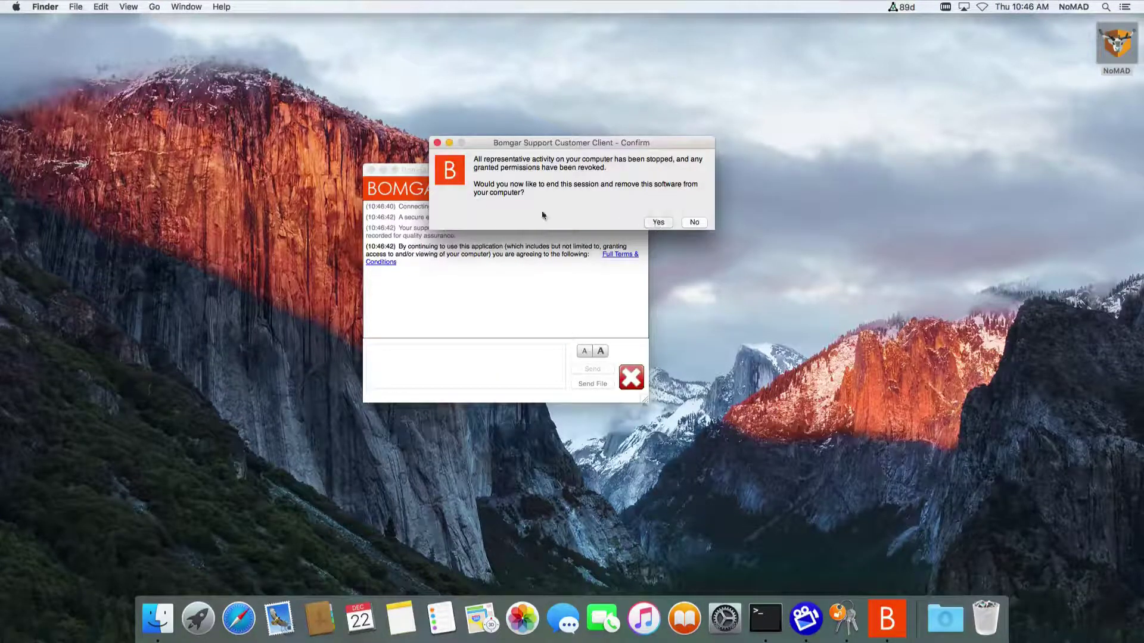
{"action": "left_click", "coordinate": [371, 171]}
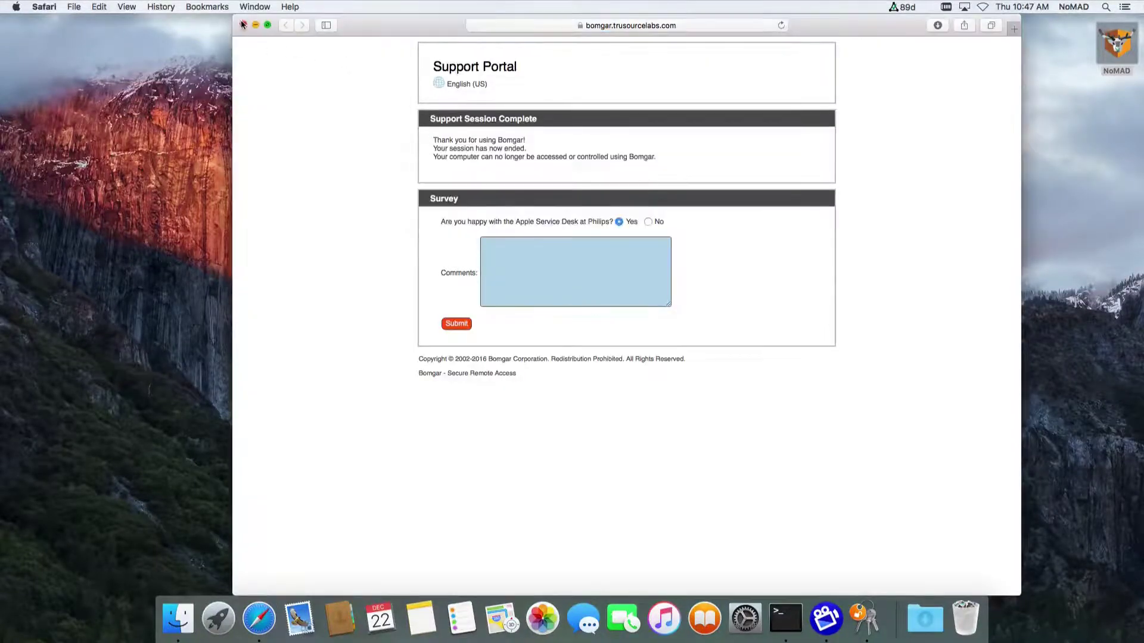
{"action": "left_click", "coordinate": [243, 26]}
{"action": "left_click", "coordinate": [906, 6]}
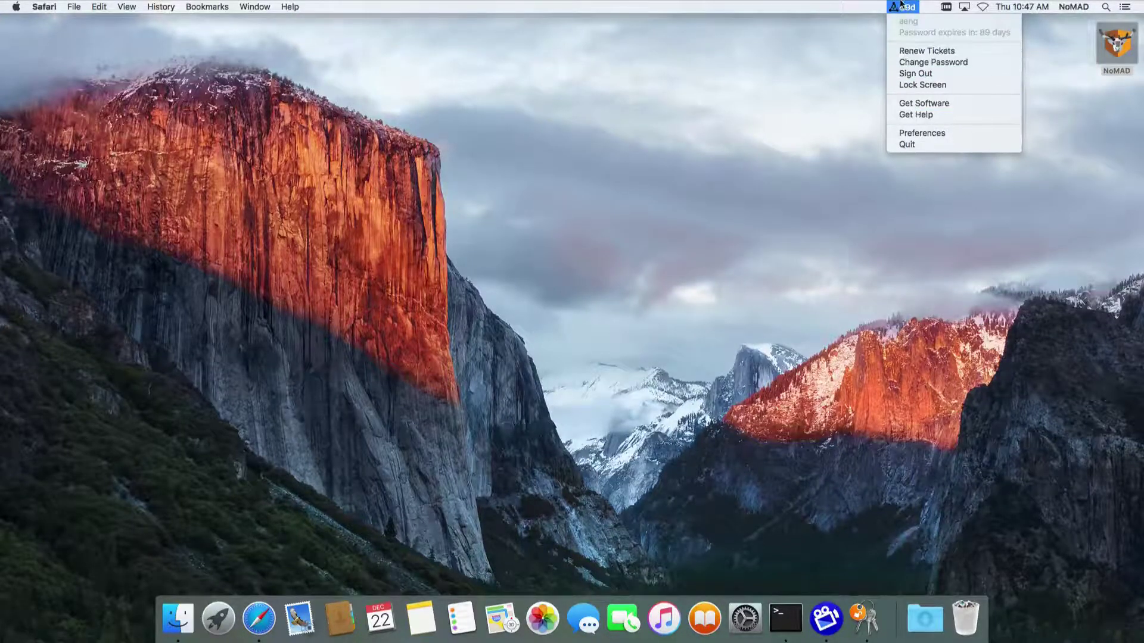
Sign out and try signing in as a different user with their user name and password.
{"action": "left_click", "coordinate": [920, 74]}
{"action": "double_click", "coordinate": [617, 169]}
{"action": "type", "text": "ceng"}
{"action": "key", "text": "Tab"}
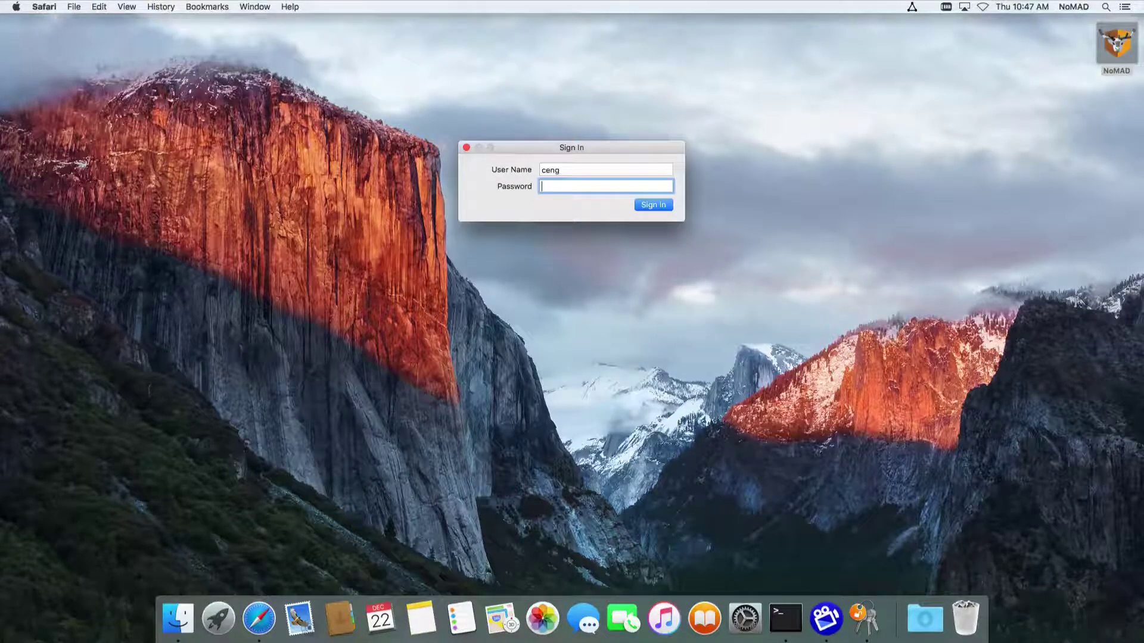
{"action": "type", "text": "********"}
{"action": "key", "text": "Return"}
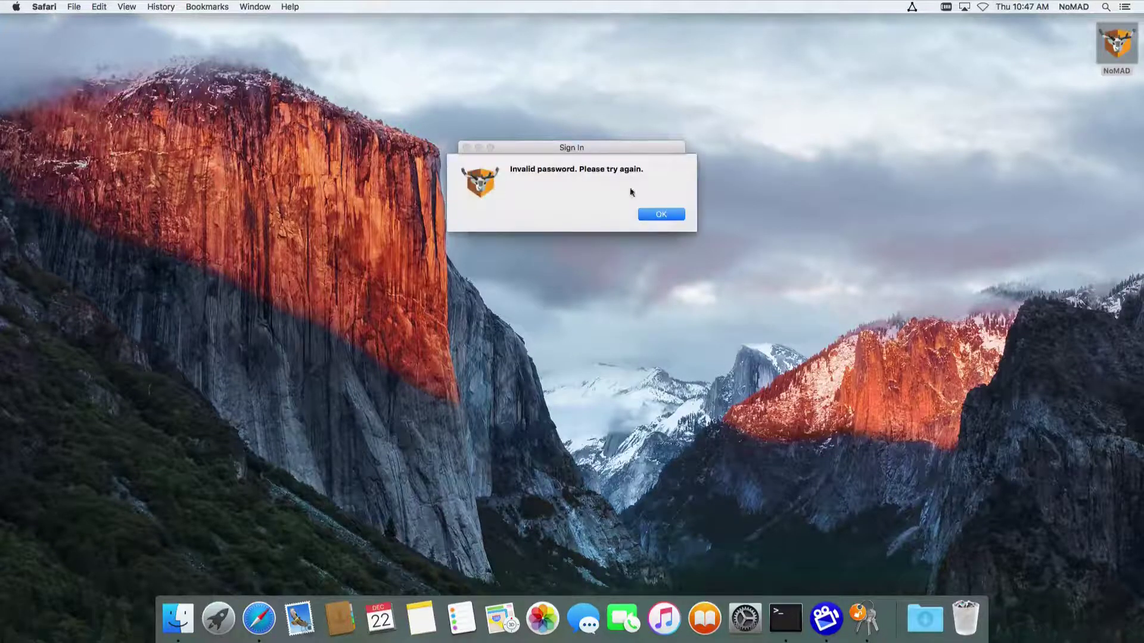
Dismiss the invalid-password error and sign in again with the corrected password.
{"action": "left_click", "coordinate": [651, 213]}
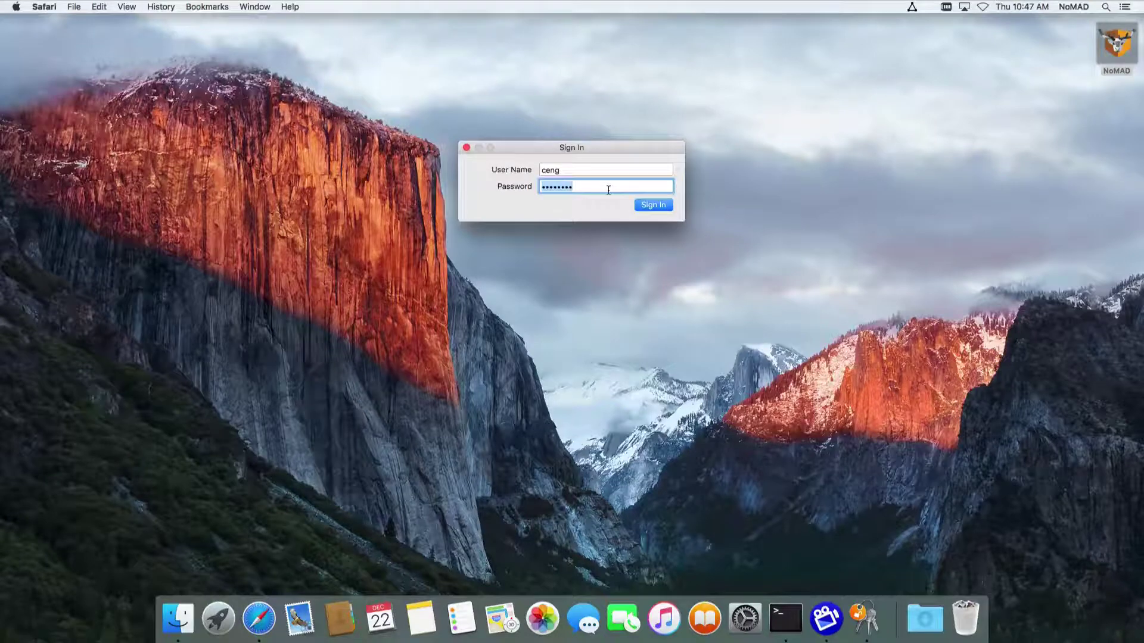
{"action": "type", "text": "*******"}
{"action": "key", "text": "Return"}
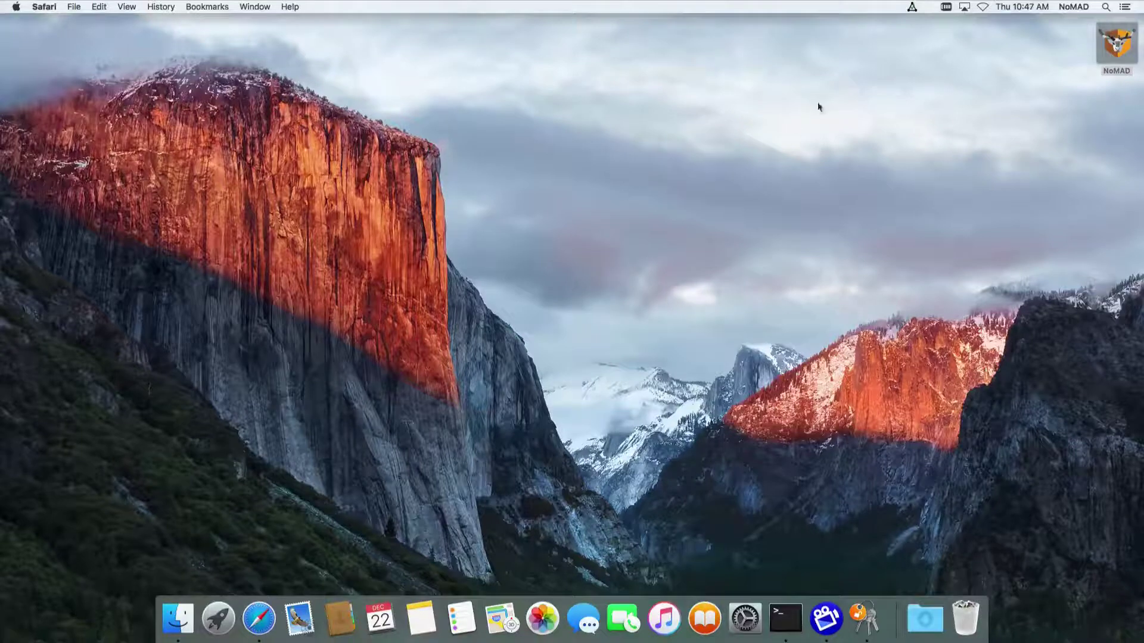
Enable Show Home Folder in Preferences, then open Home Sharepoint to reveal the Sweet! folder.
{"action": "left_click", "coordinate": [912, 6]}
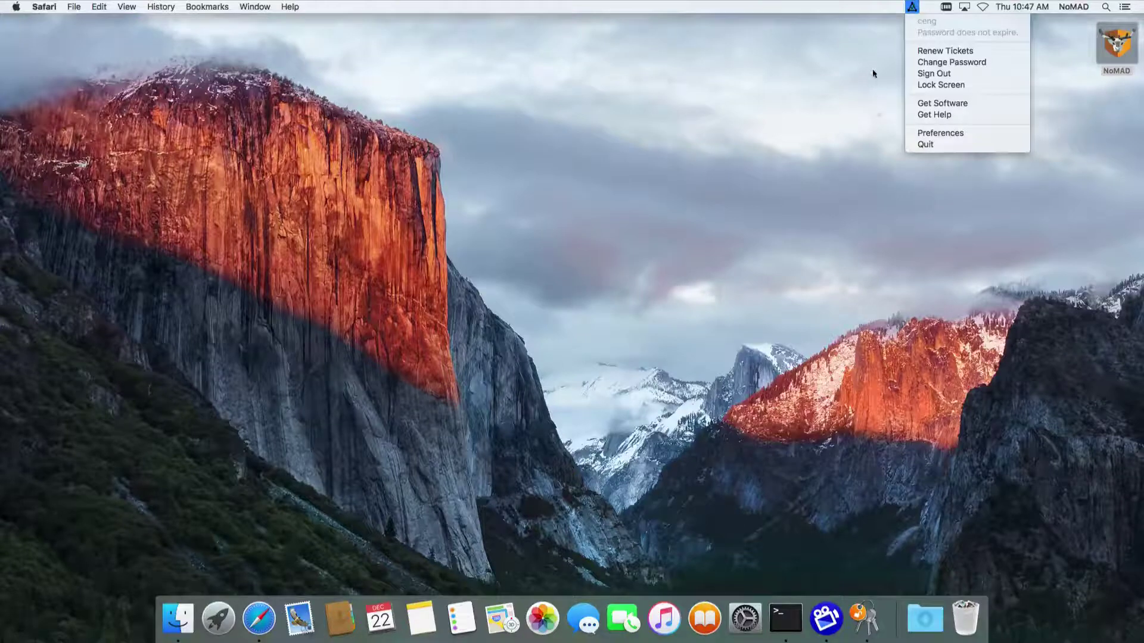
{"action": "left_click", "coordinate": [936, 134]}
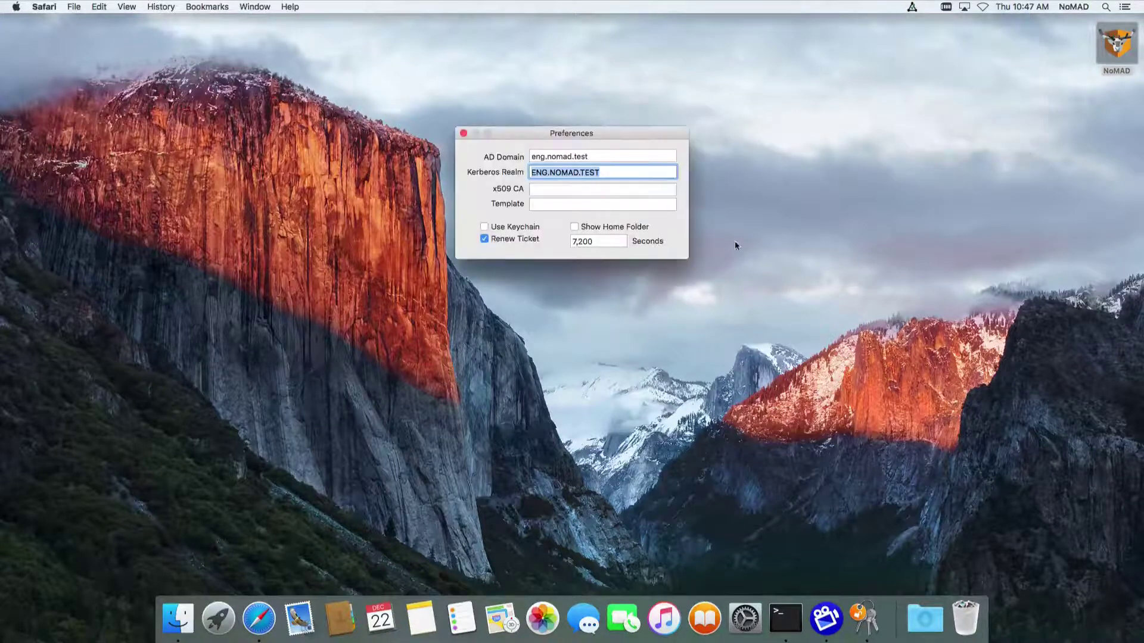
{"action": "left_click", "coordinate": [643, 227]}
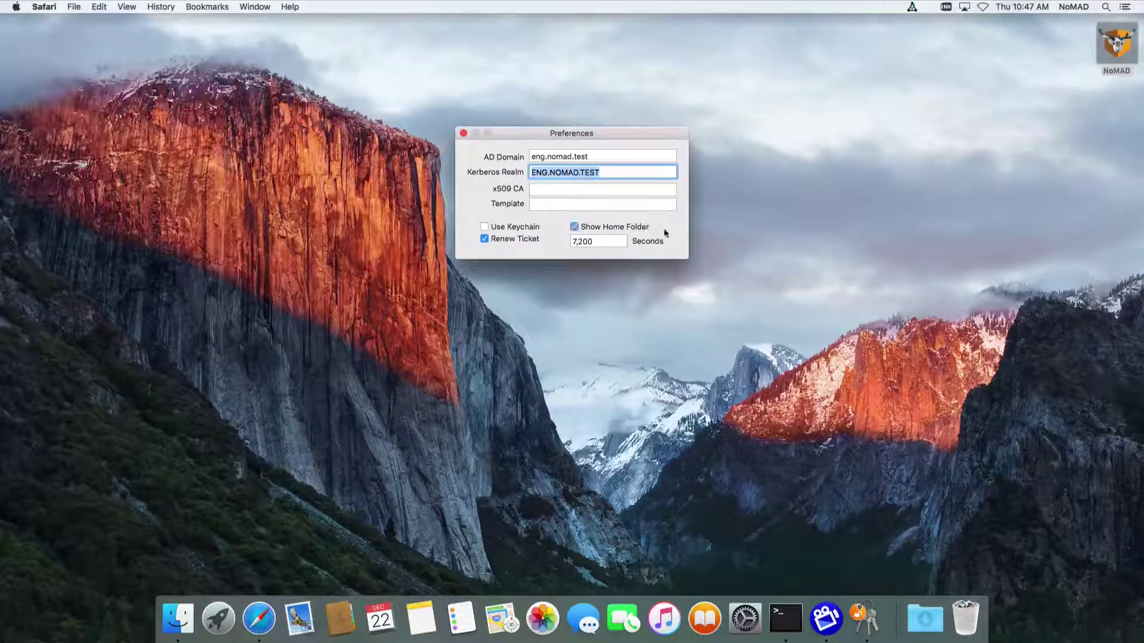
{"action": "left_click", "coordinate": [463, 134]}
{"action": "left_click", "coordinate": [912, 8]}
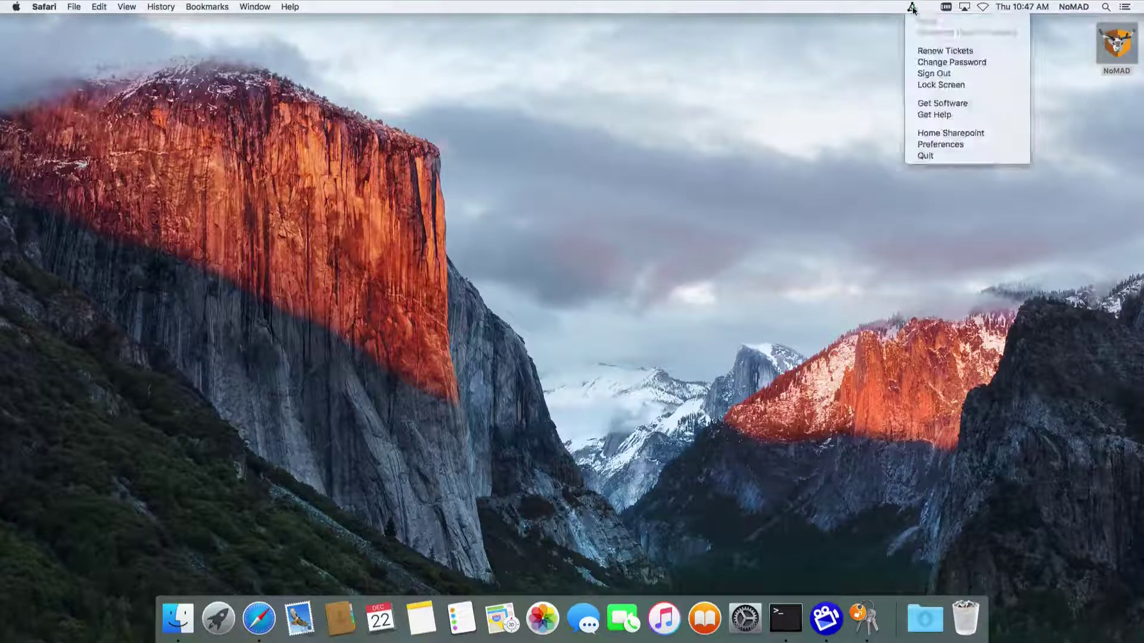
{"action": "left_click", "coordinate": [998, 137]}
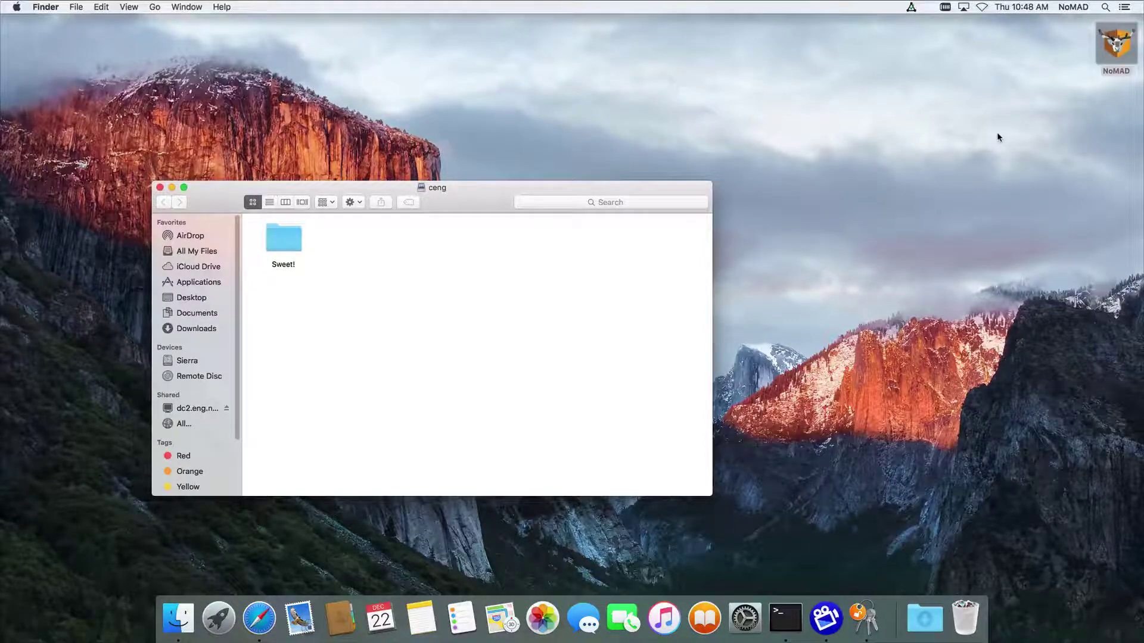
Close the home share window and set x509 CA to dc1.nomad.test with template User Auth.
{"action": "left_click", "coordinate": [161, 187]}
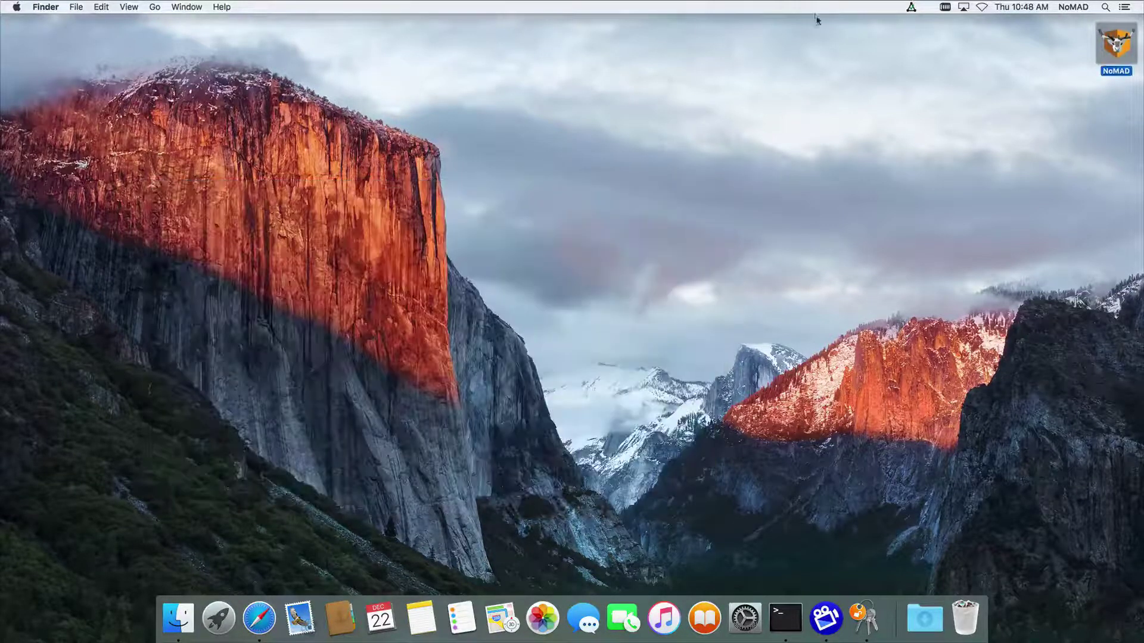
{"action": "left_click", "coordinate": [911, 8]}
{"action": "left_click", "coordinate": [947, 144]}
{"action": "left_click", "coordinate": [631, 188]}
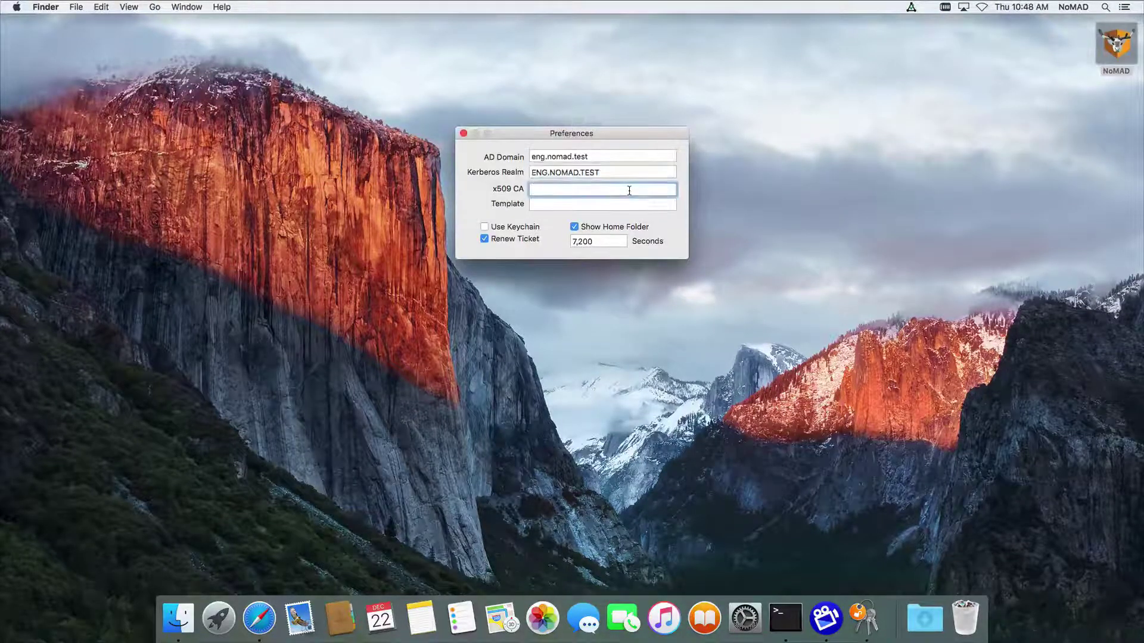
{"action": "type", "text": "dc1.nomad.test"}
{"action": "key", "text": "Tab"}
{"action": "type", "text": "User Auth"}
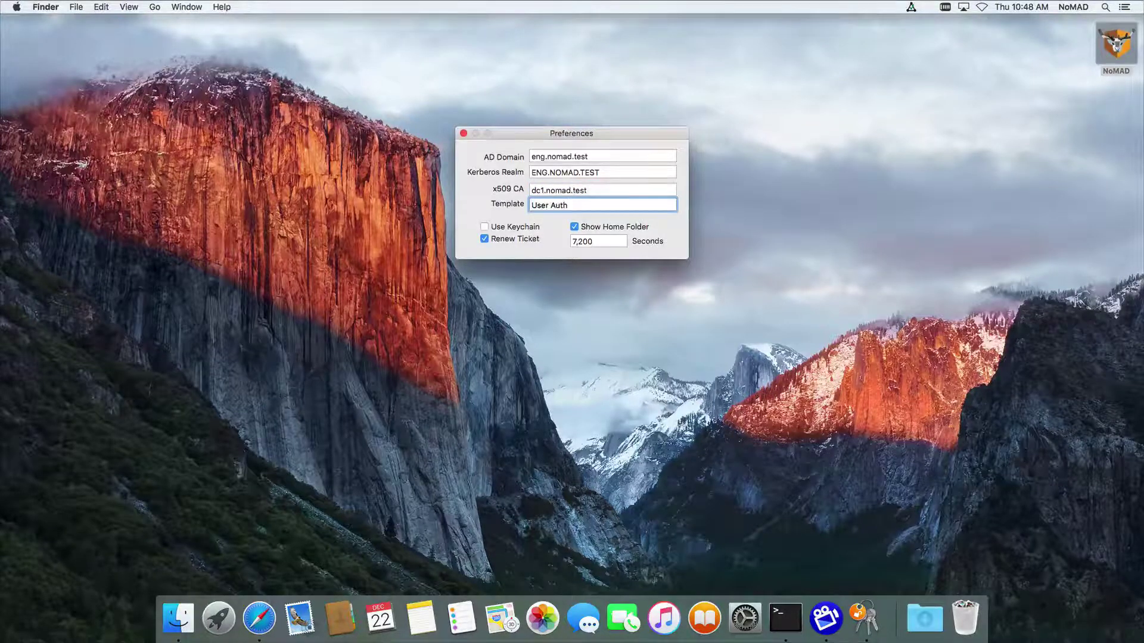
Close Preferences and request a user certificate with Get Certificate.
{"action": "left_click", "coordinate": [464, 134]}
{"action": "left_click", "coordinate": [912, 6]}
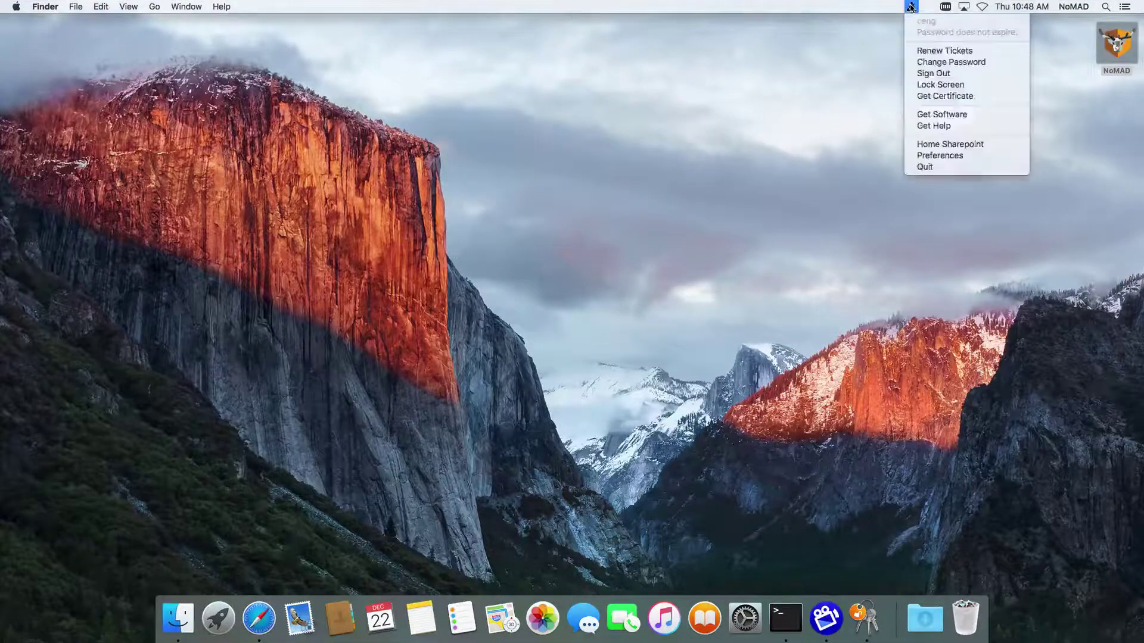
{"action": "left_click", "coordinate": [981, 96]}
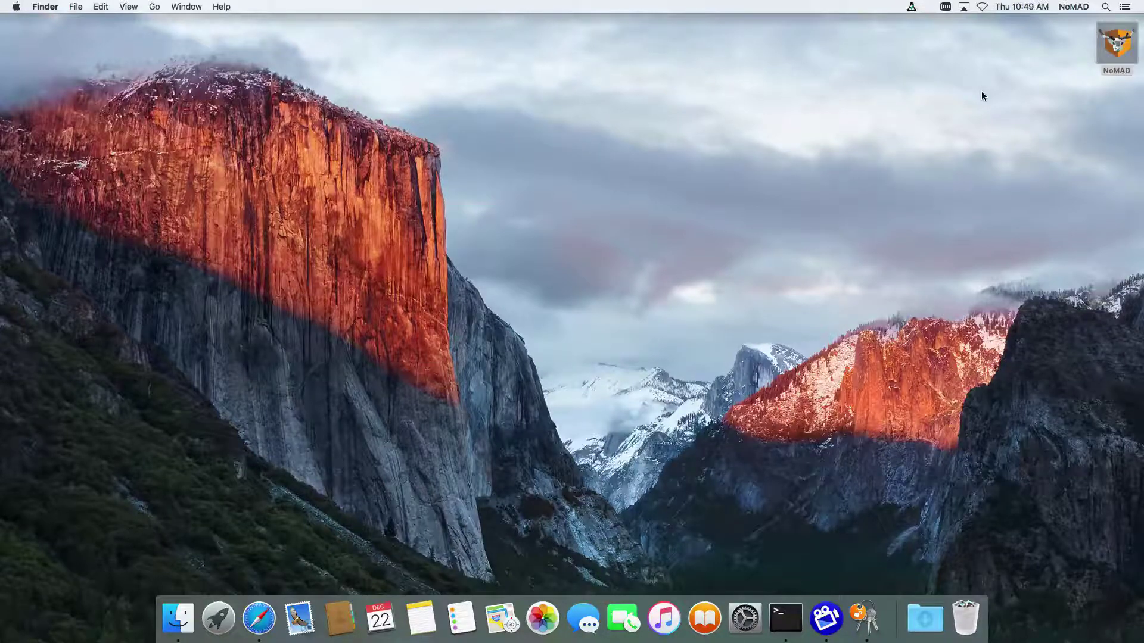
Open Keychain Access and inspect the new user certificate and its paired NoMAD private key.
{"action": "left_click", "coordinate": [872, 614]}
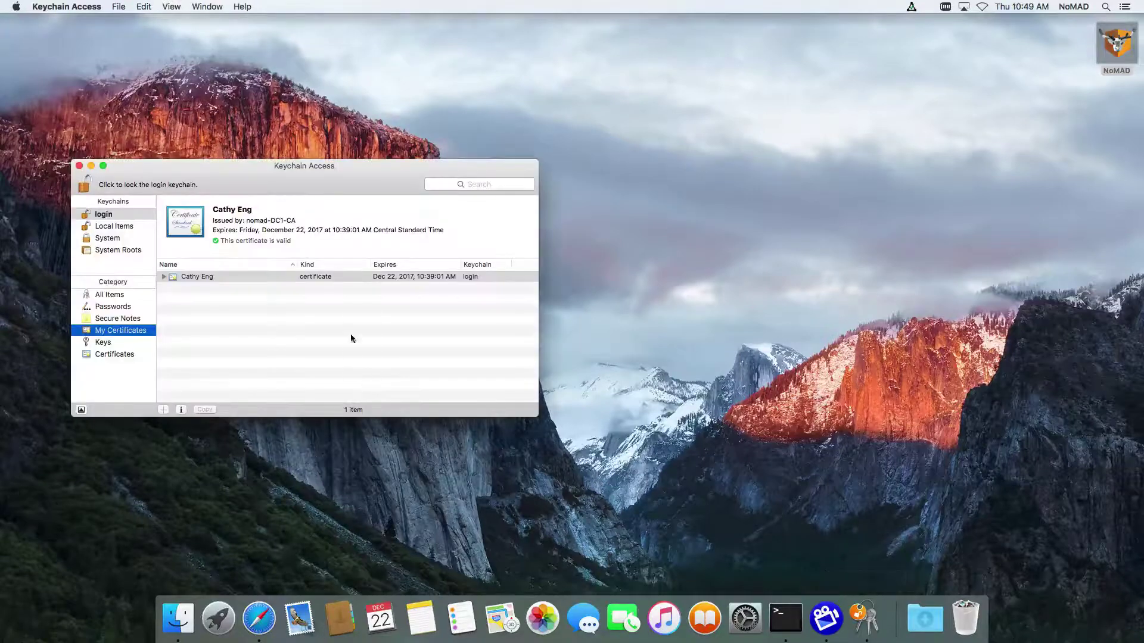
{"action": "left_click", "coordinate": [431, 278]}
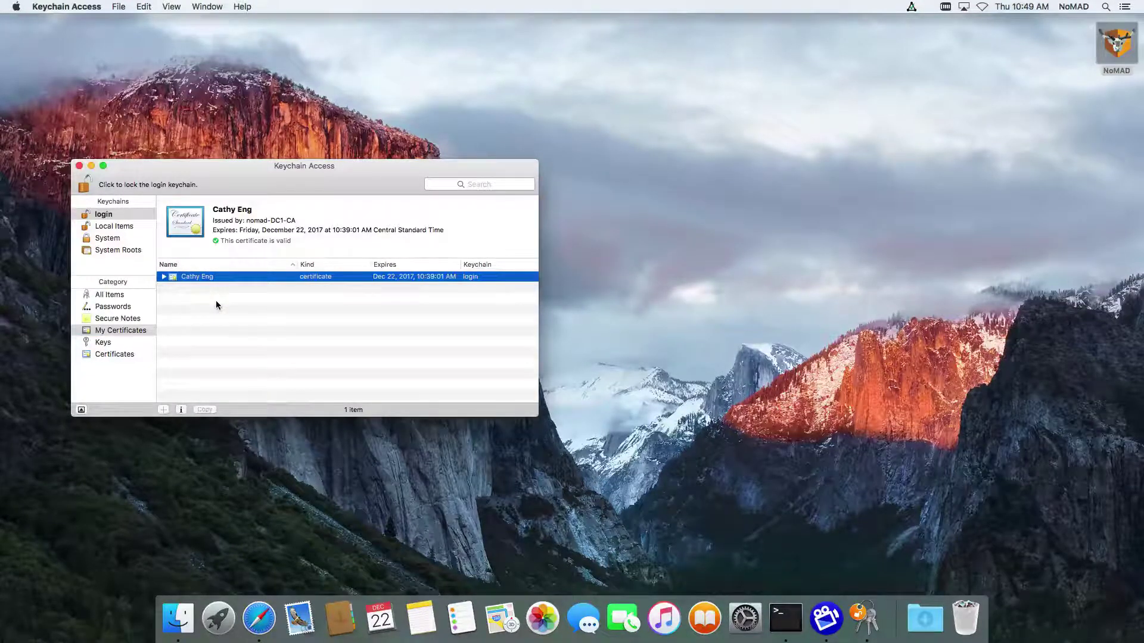
{"action": "left_click", "coordinate": [164, 277]}
{"action": "left_click", "coordinate": [215, 291]}
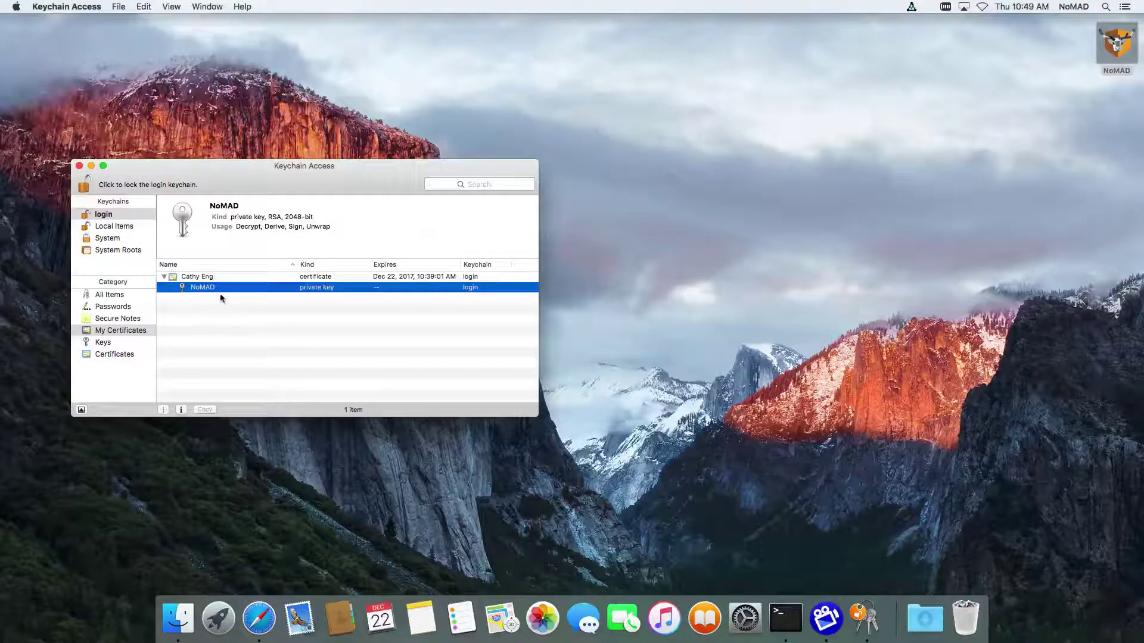
Open the certificate's full details, scroll through them, and close the details window.
{"action": "left_click", "coordinate": [202, 277]}
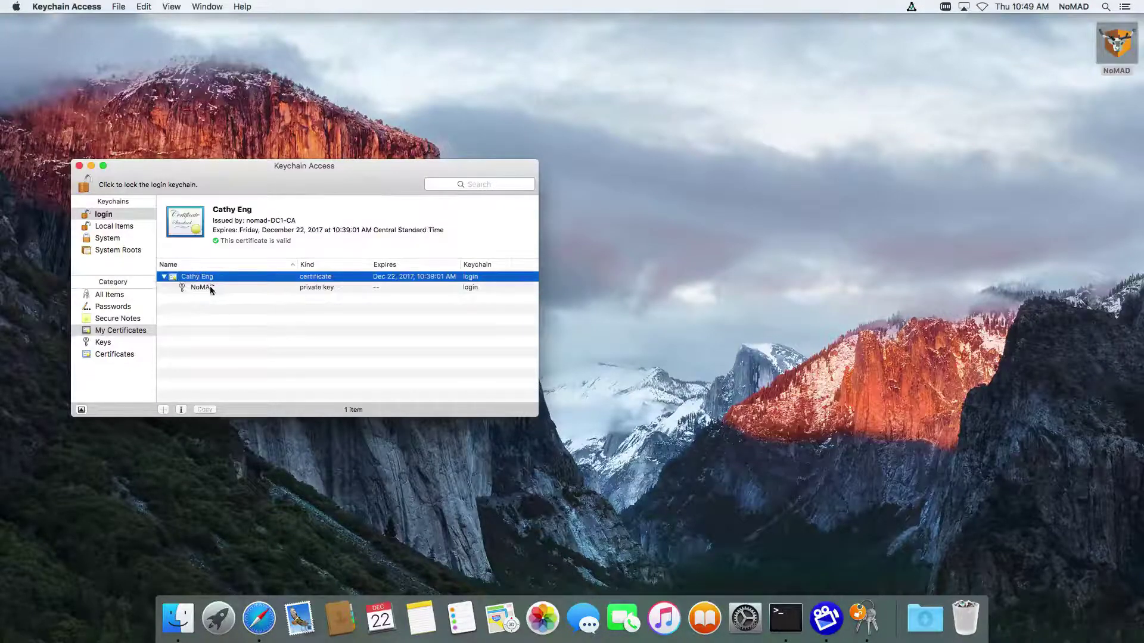
{"action": "double_click", "coordinate": [203, 279]}
{"action": "scroll", "coordinate": [512, 349], "scroll_direction": "down", "scroll_amount": 5}
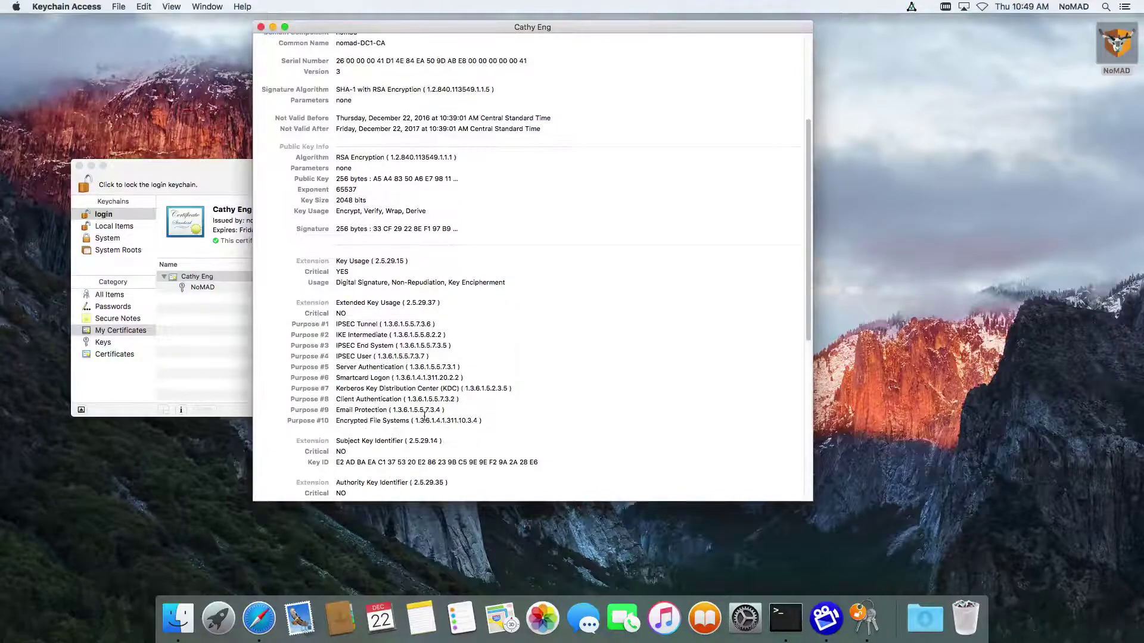
{"action": "scroll", "coordinate": [515, 410], "scroll_direction": "down", "scroll_amount": 10}
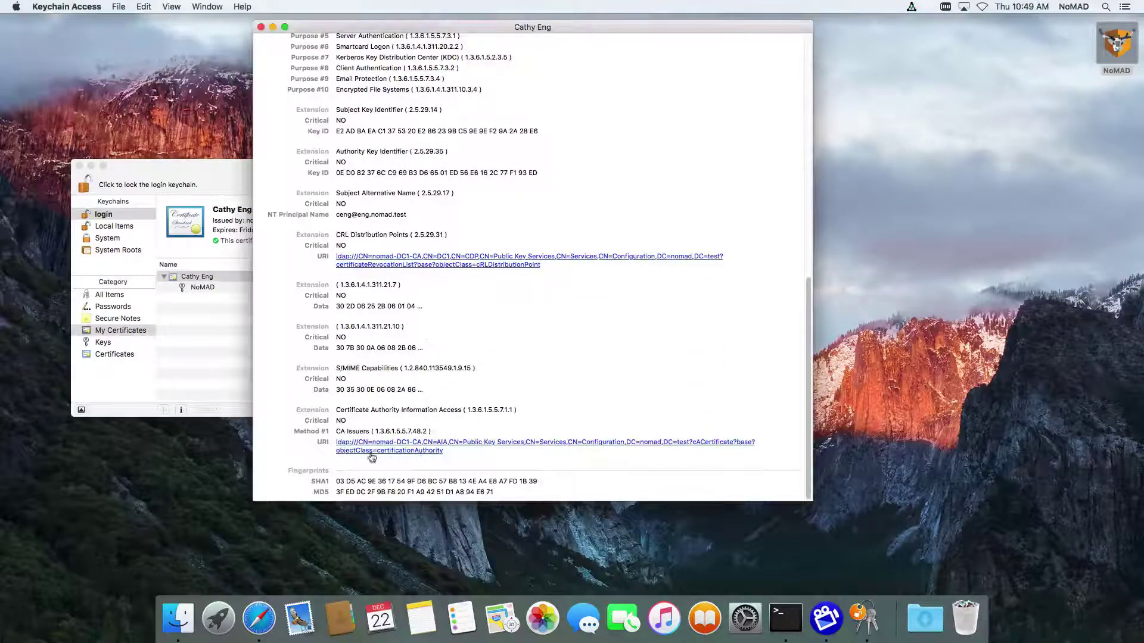
{"action": "left_click", "coordinate": [260, 27]}
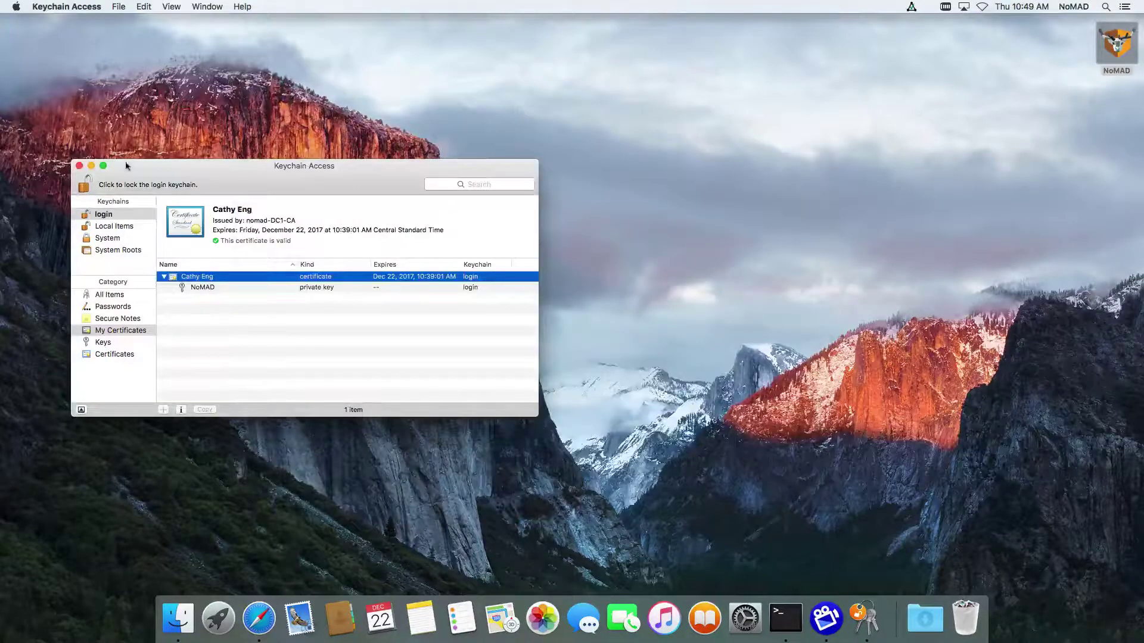
{"action": "left_click", "coordinate": [80, 166]}
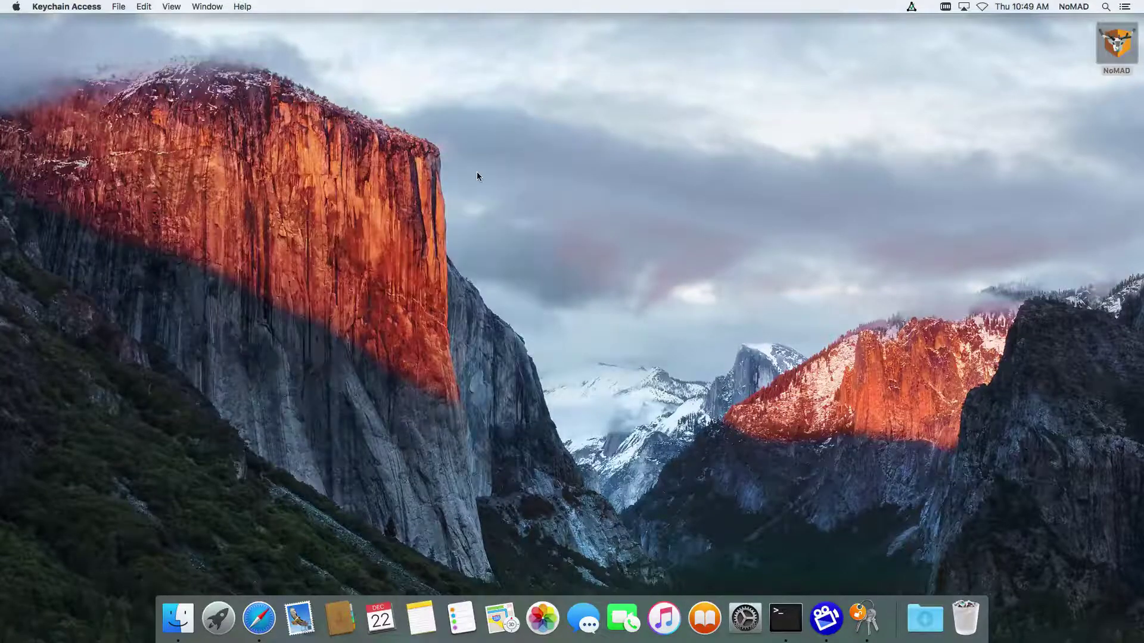